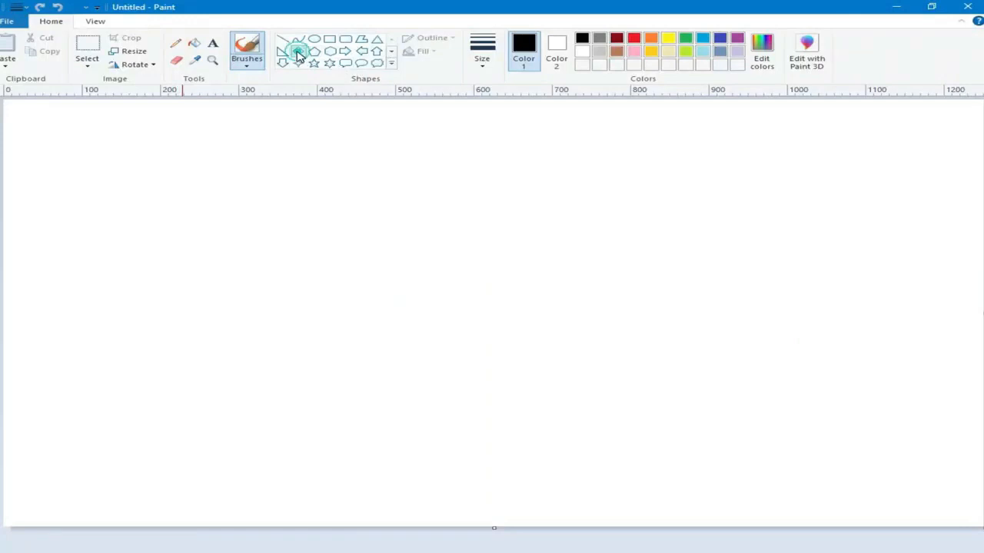
Draw a black diamond and stretch it so its corners reach all four edges of the canvas.
left_click_drag(375, 100, 966, 493)
mouse_move(643, 417)
left_mouse_down()
mouse_move(454, 435)
mouse_move(473, 454)
left_mouse_up()
left_click_drag(493, 137, 489, 97)
left_click_drag(787, 313, 983, 314)
left_click_drag(197, 314, 5, 314)
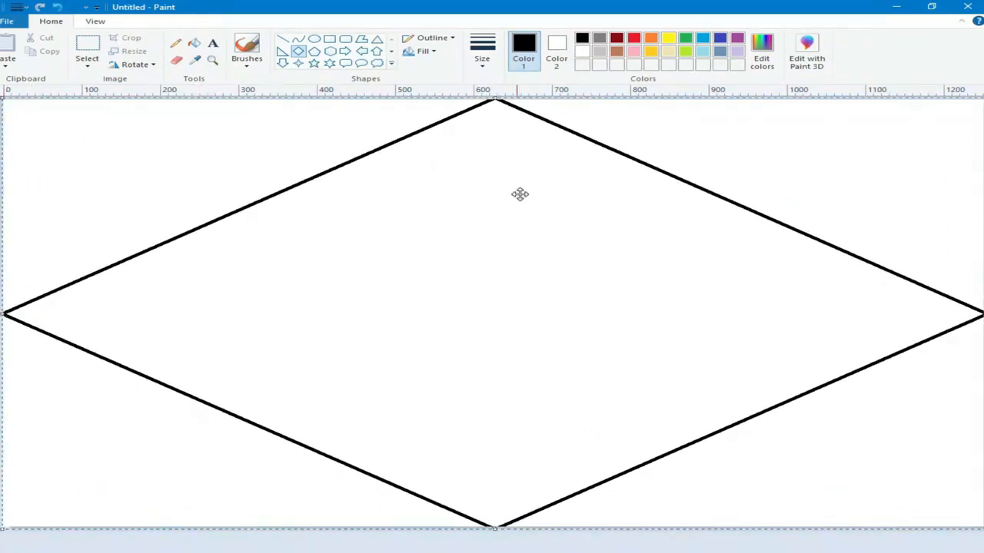
Recolor the large diamond's outline and interior turquoise, and replace its fill with indigo.
left_click(703, 38)
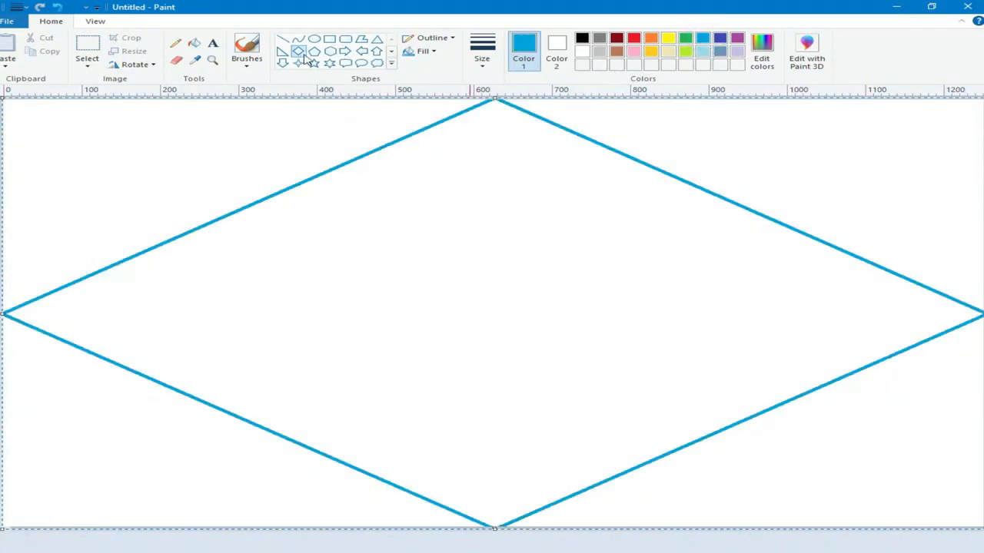
left_click(194, 43)
left_click(528, 254)
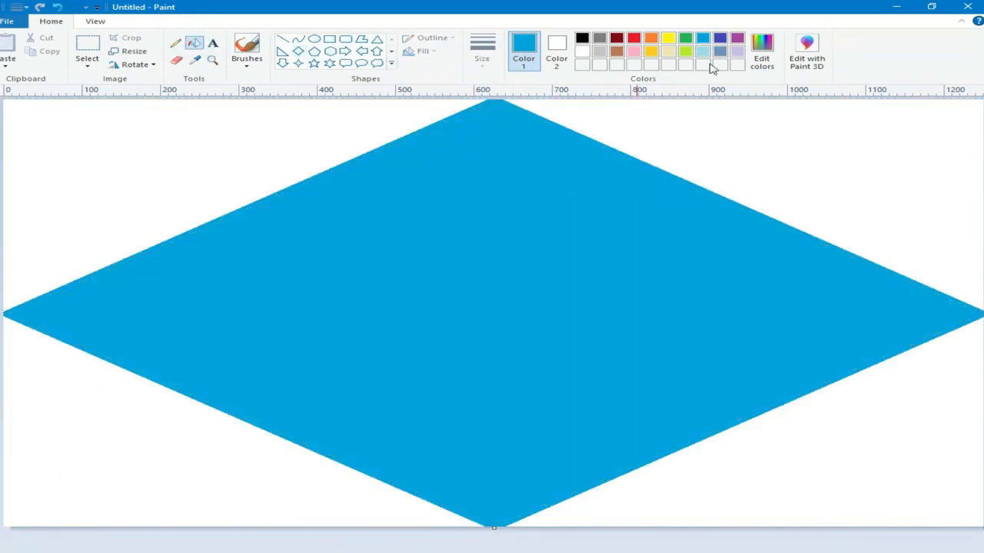
left_click(719, 38)
left_click(563, 186)
Draw a second diamond with a turquoise outline inside the indigo one, center it and widen it to about 810 px.
left_click(705, 42)
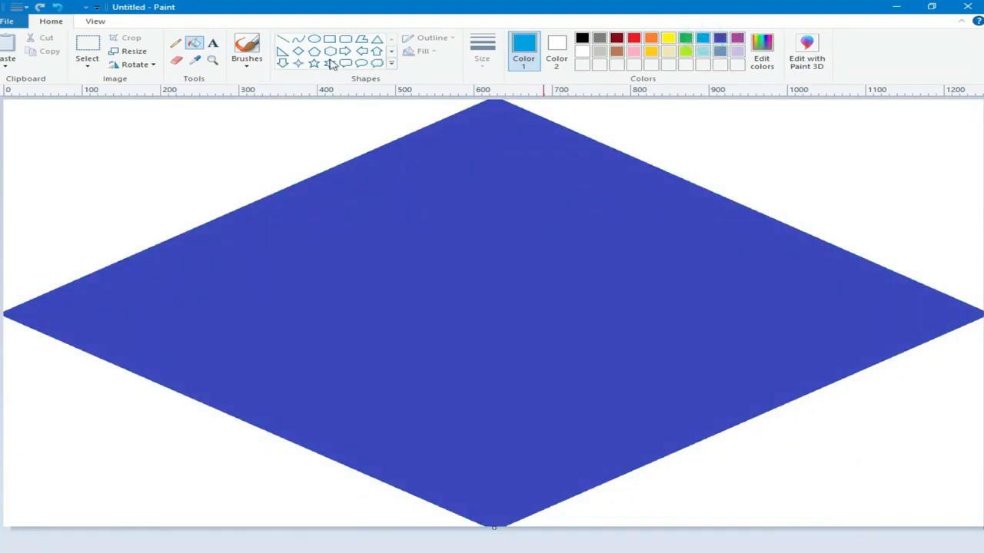
left_click(298, 50)
mouse_move(449, 181)
left_mouse_down()
mouse_move(663, 303)
mouse_move(983, 435)
left_mouse_up()
left_click_drag(759, 381, 523, 388)
left_click_drag(753, 311, 781, 311)
left_click_drag(216, 312, 187, 312)
left_click_drag(783, 311, 822, 310)
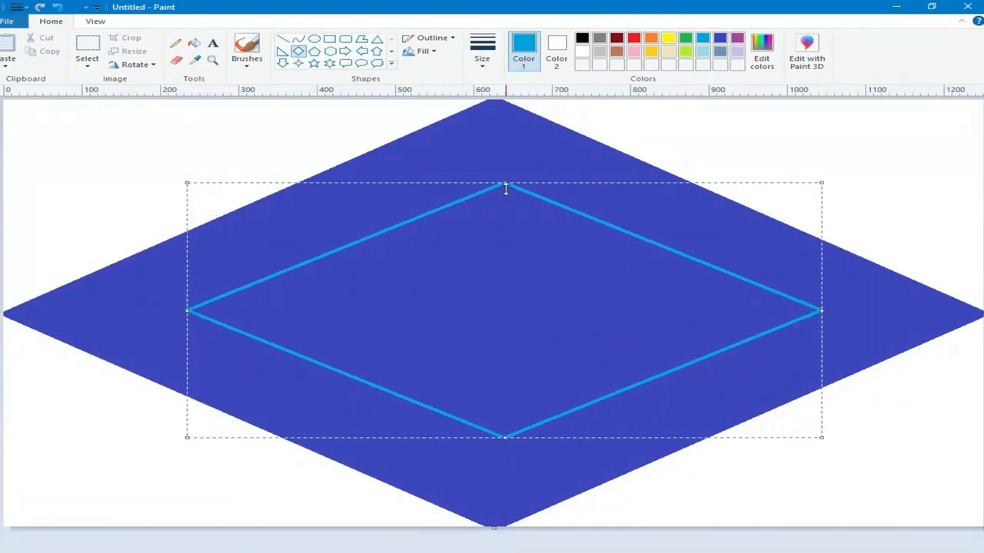
Extend the second diamond upward and downward and fill it with turquoise.
left_click_drag(505, 186, 499, 166)
left_click_drag(508, 438, 511, 450)
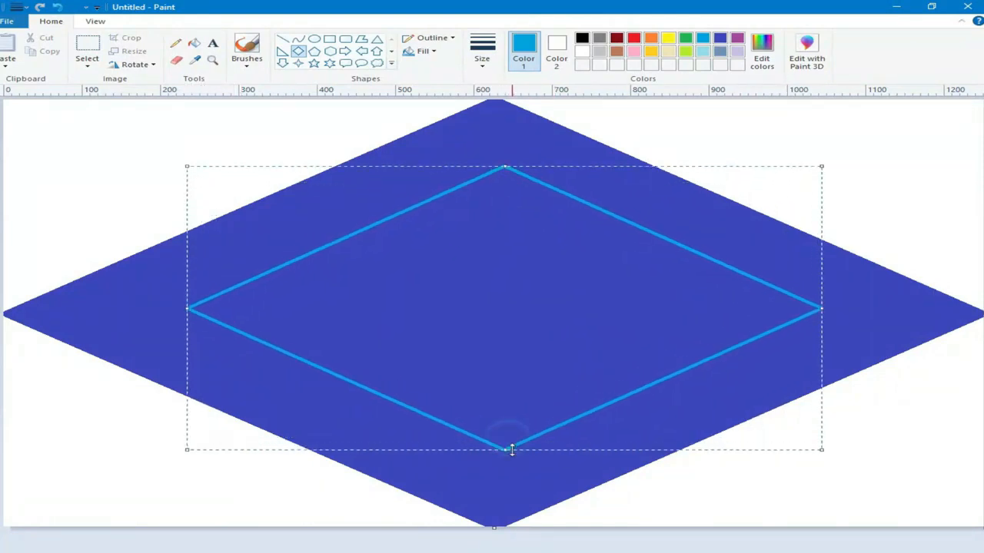
left_click(195, 44)
left_click(472, 278)
Draw a third diamond with a light turquoise outline inside the turquoise one and widen it on both sides.
left_click(702, 52)
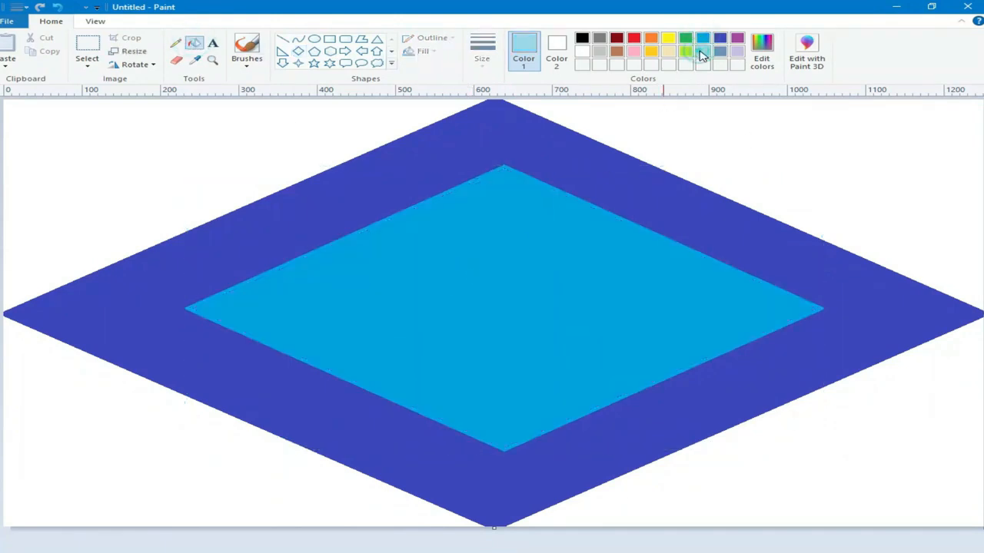
left_click(298, 51)
left_click_drag(443, 270, 746, 389)
left_click_drag(564, 327, 453, 309)
left_click_drag(635, 311, 682, 309)
left_click_drag(326, 309, 295, 309)
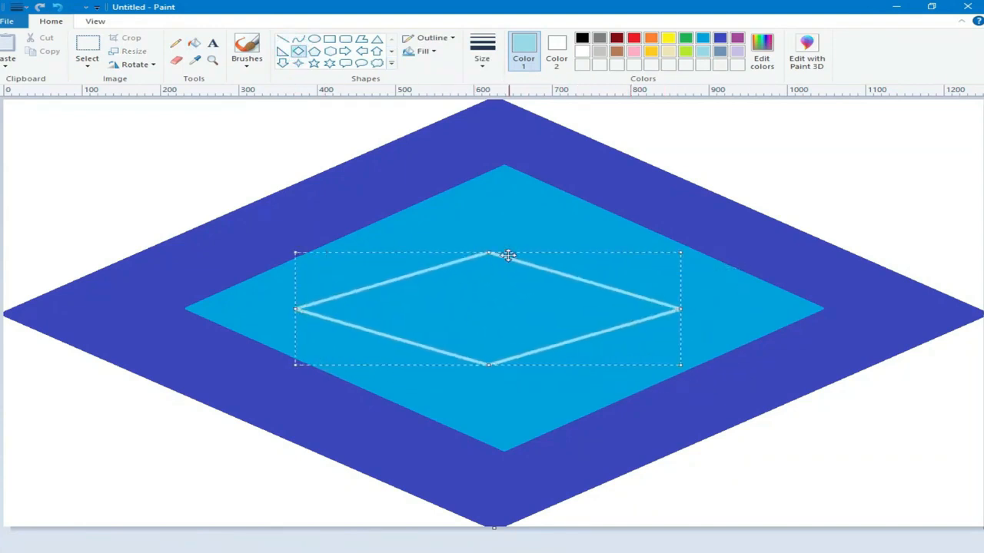
Enlarge the innermost diamond to match the proportions of the one around it and fill it with light turquoise.
left_click_drag(489, 252, 494, 236)
left_click_drag(489, 362, 499, 393)
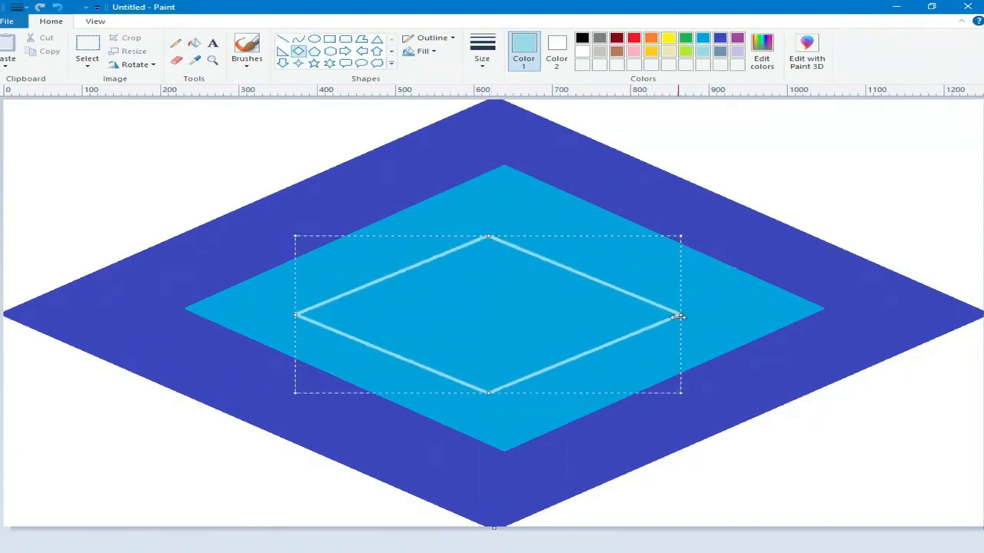
left_click_drag(683, 314, 730, 309)
left_click_drag(512, 236, 513, 218)
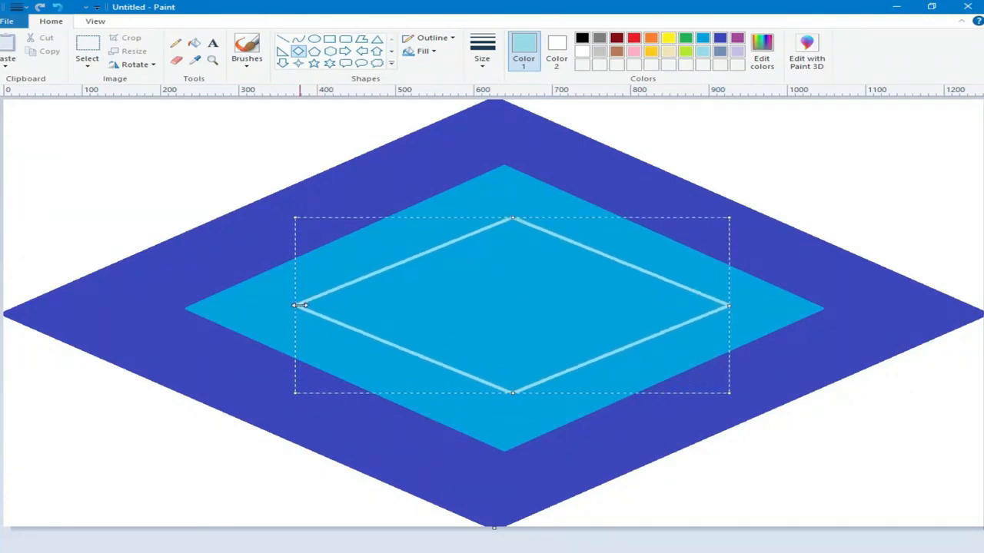
left_click_drag(299, 305, 286, 311)
left_click(196, 44)
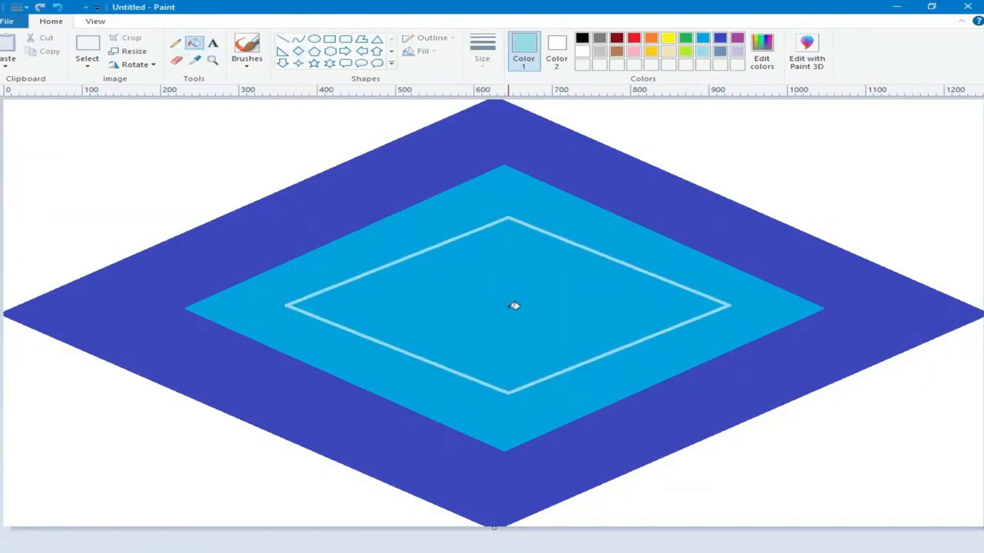
left_click(513, 306)
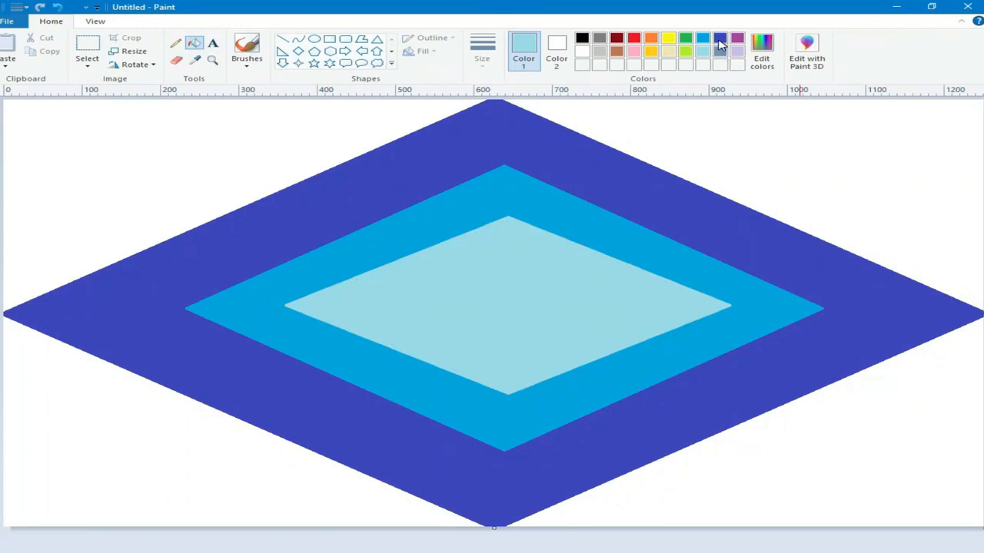
left_click(771, 58)
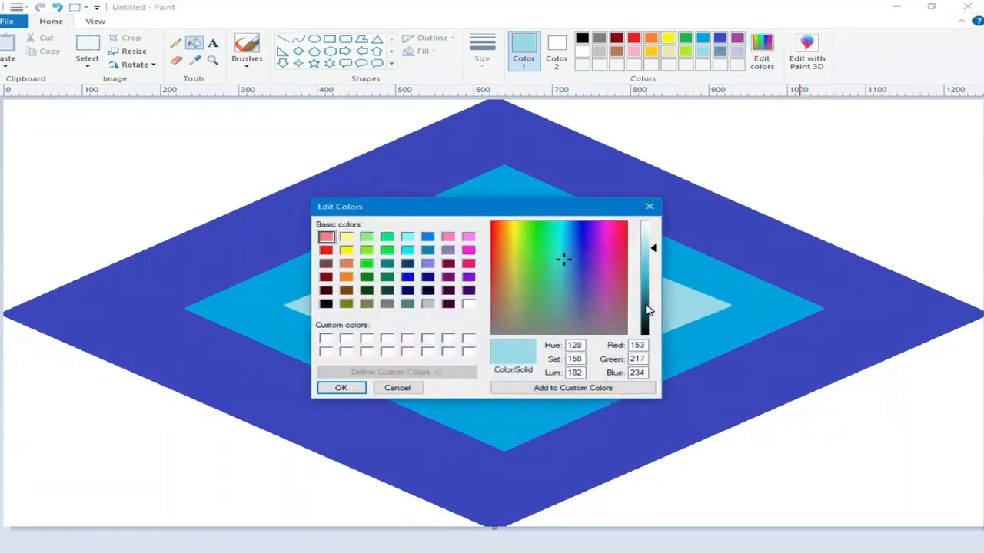
left_click(646, 310)
left_click(341, 388)
Mix a very dark navy from indigo and fill the four corner areas outside the large diamond with it.
left_click(719, 37)
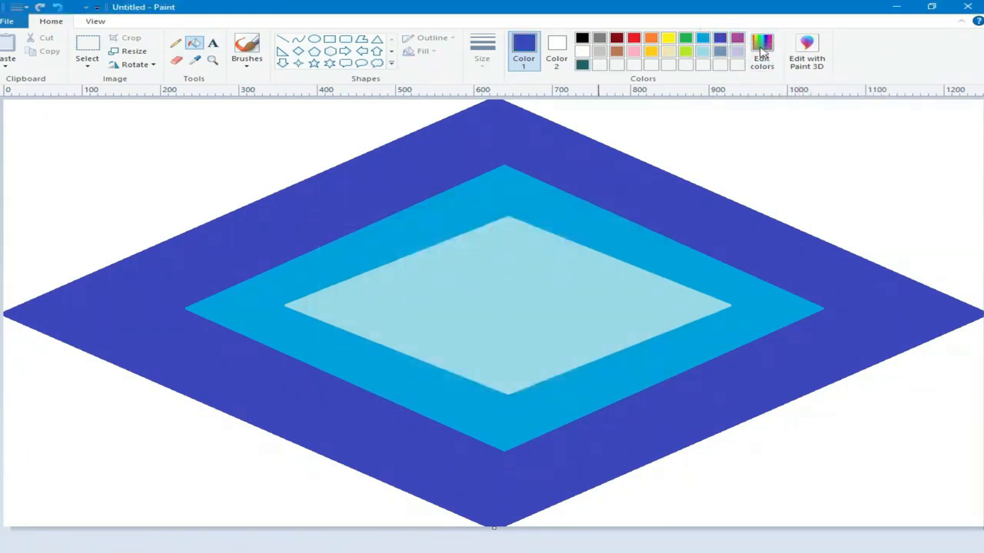
left_click(763, 51)
left_click(649, 318)
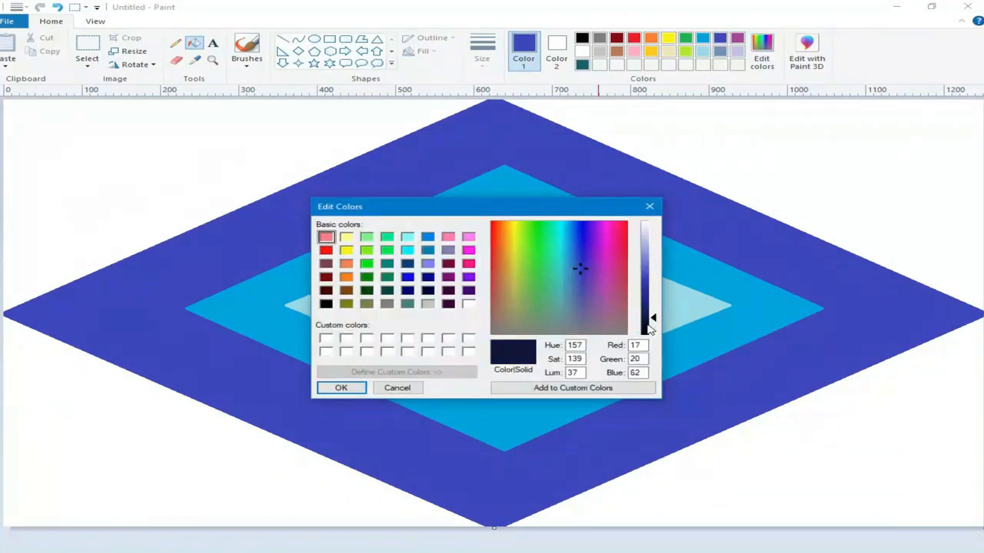
left_click(341, 387)
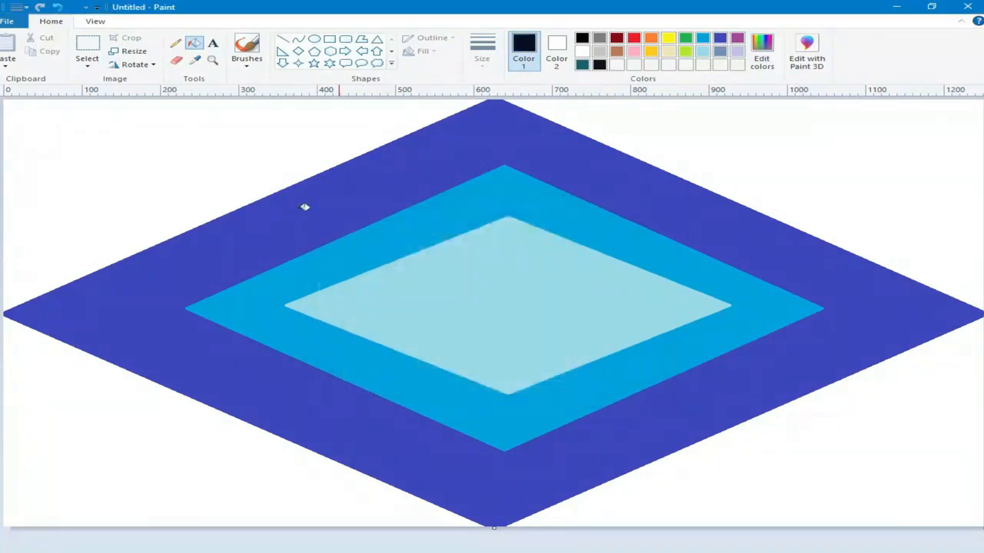
left_click(199, 110)
left_click(673, 128)
left_click(209, 432)
left_click(815, 463)
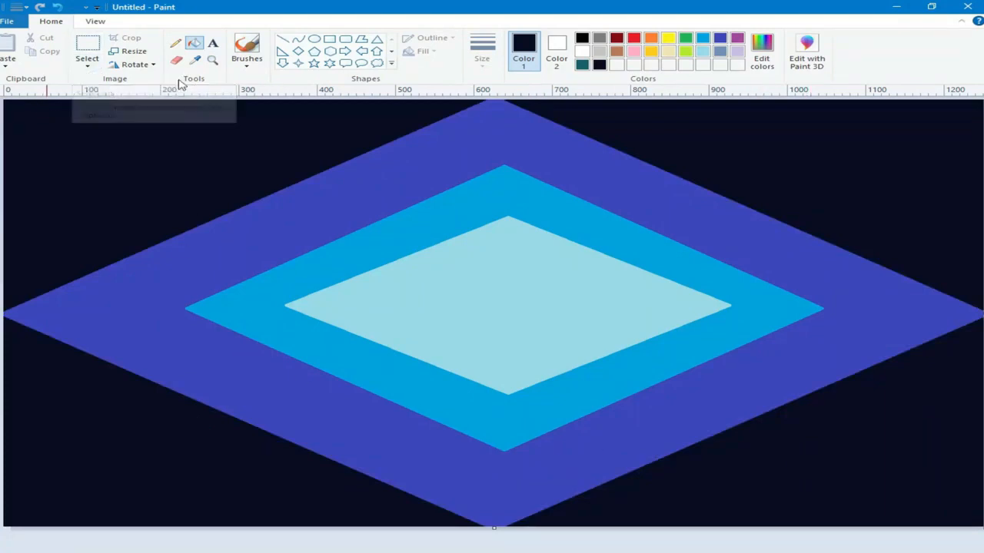
Sample the middle diamond's turquoise, darken it to luminance 100, and fill the large outer diamond with it.
left_click(400, 179)
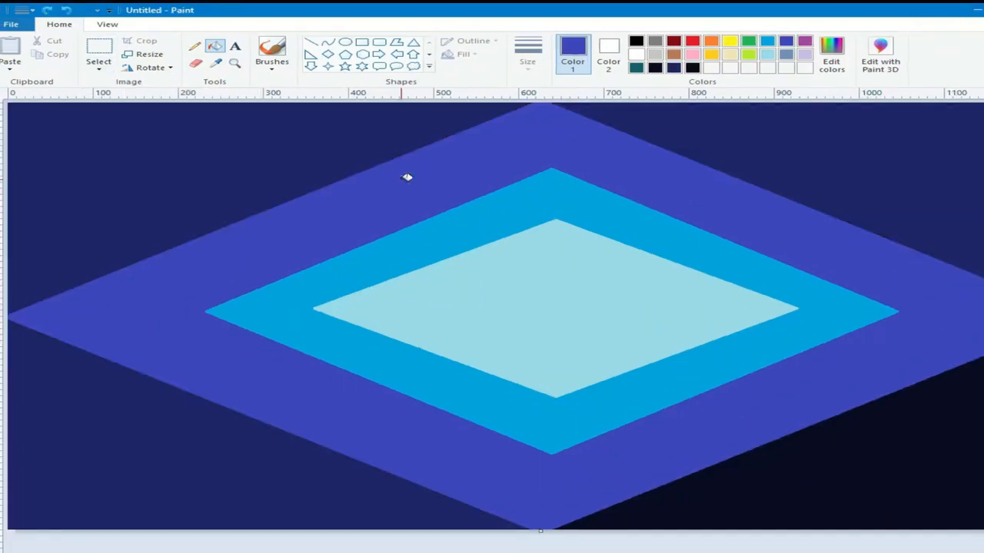
left_click(215, 63)
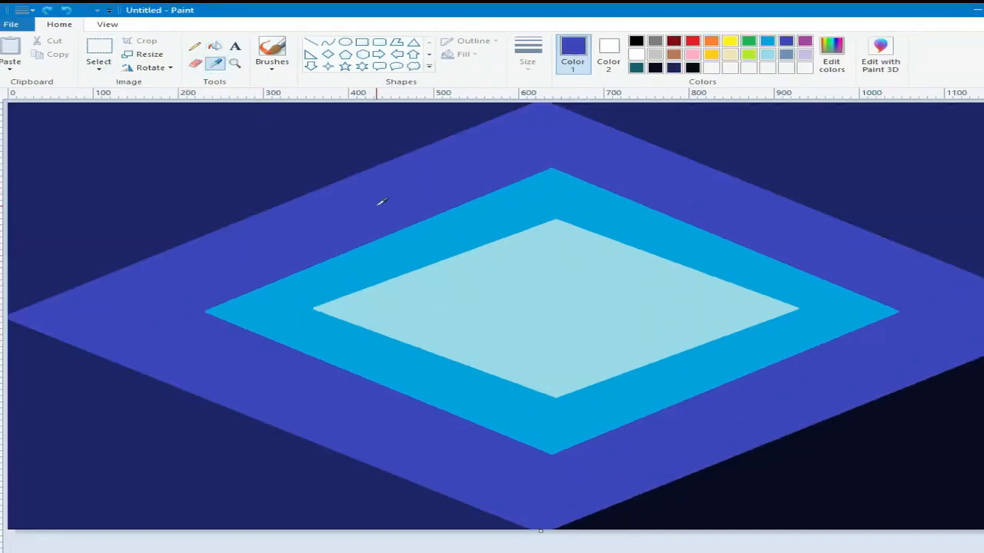
left_click(417, 248)
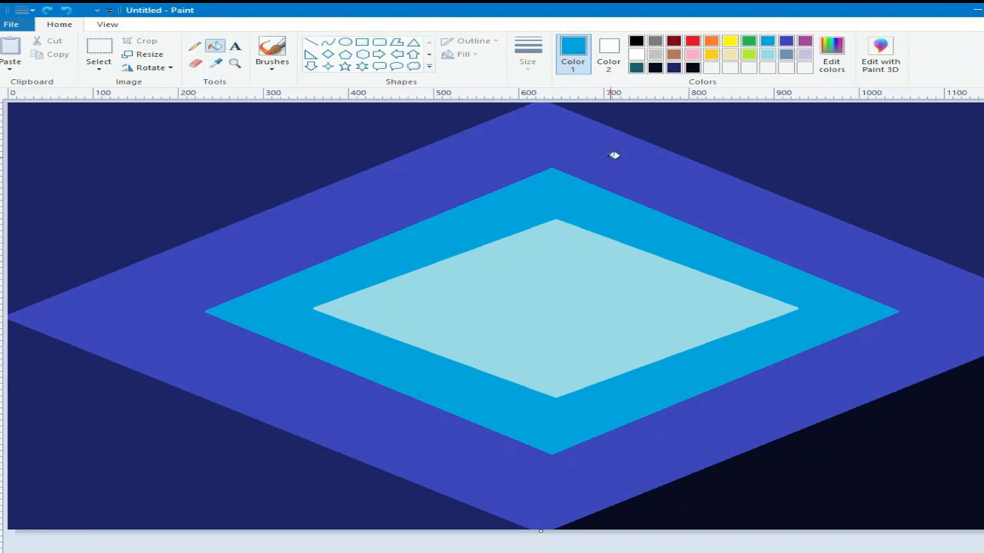
left_click(831, 56)
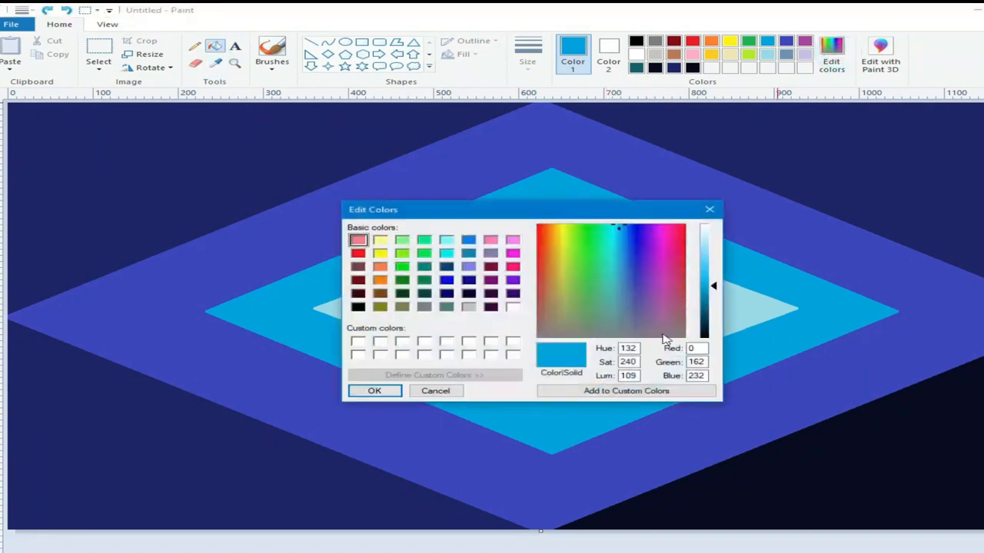
left_click(709, 296)
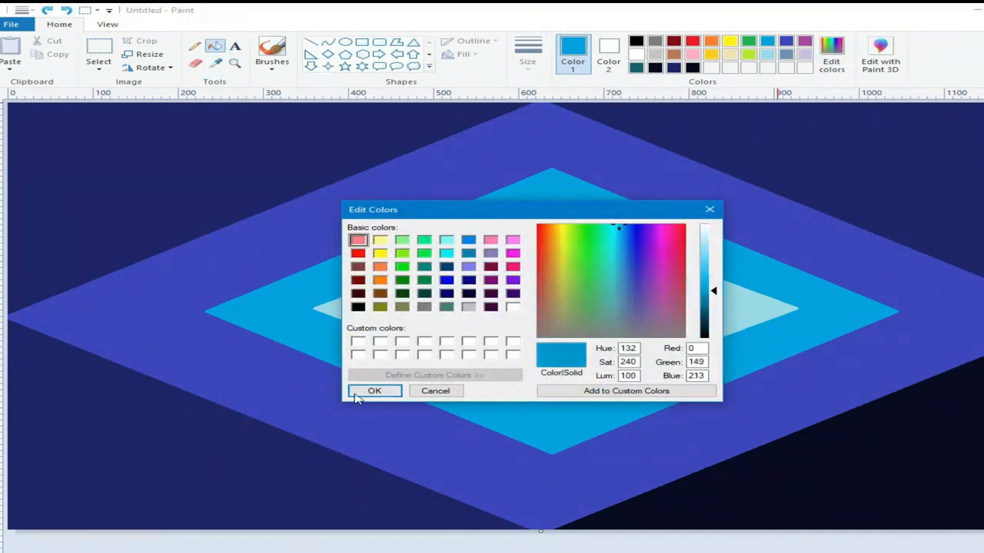
left_click(374, 391)
left_click(422, 172)
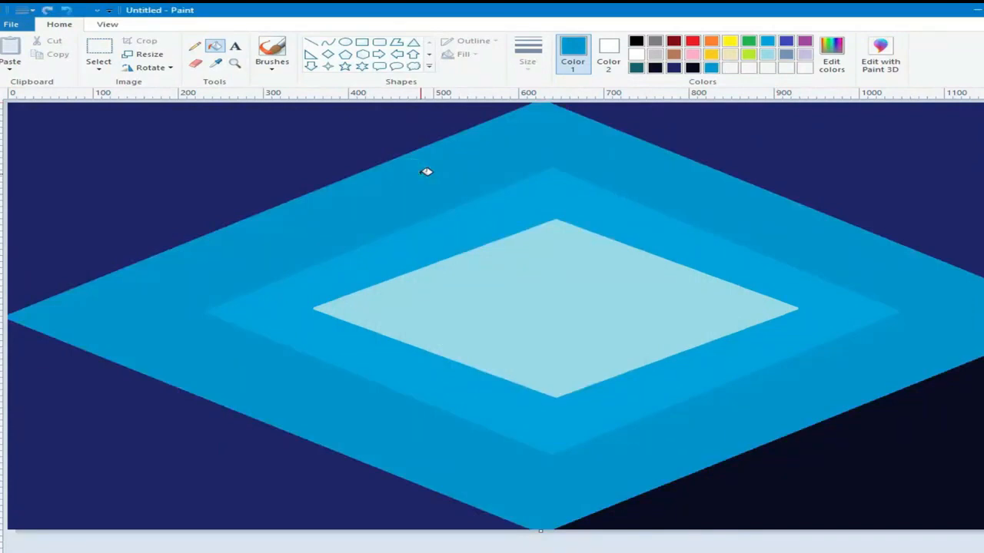
Darken the blue to a deep teal and draw a diagonal line across the upper-left corner, roughly parallel to the diamond's edge.
left_click(831, 55)
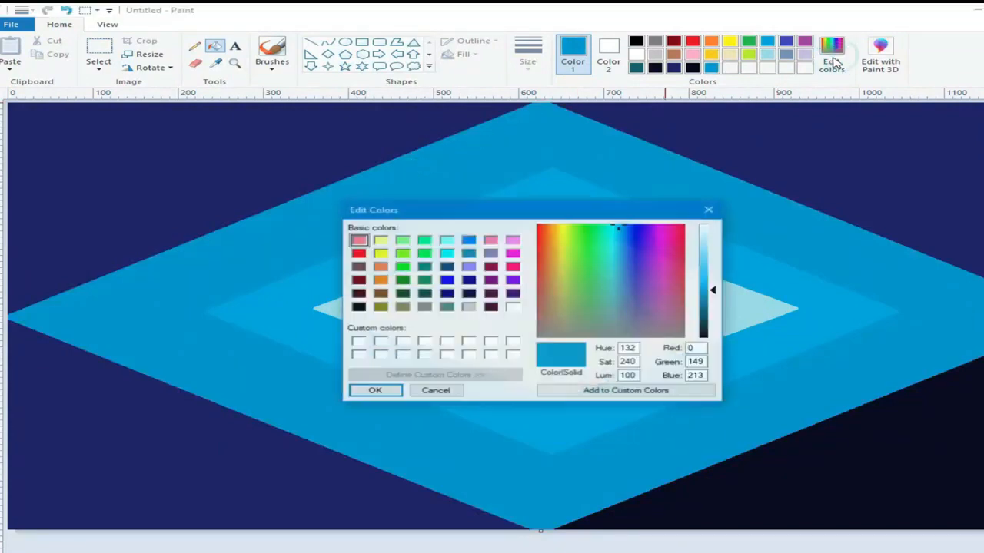
left_click(708, 316)
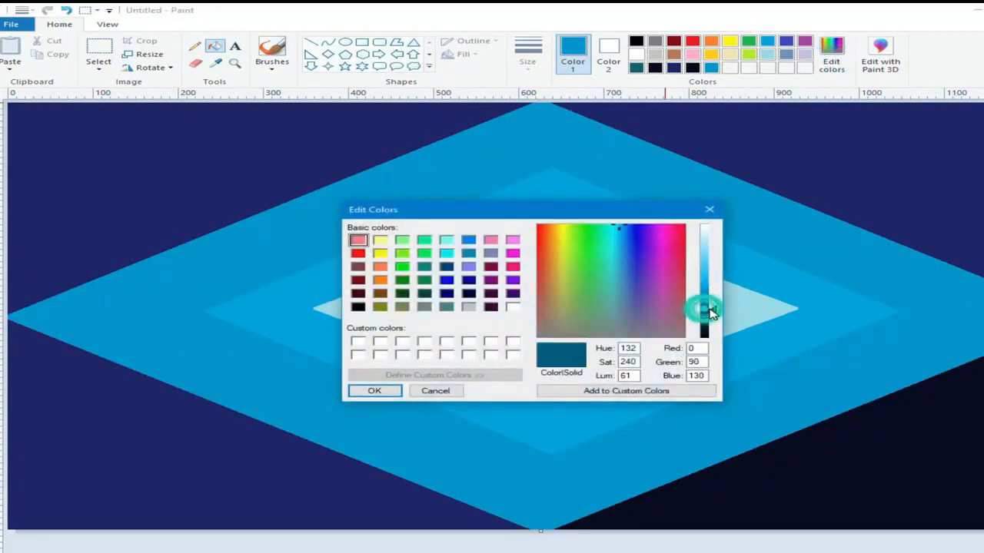
left_click(375, 390)
left_click(311, 43)
left_click_drag(310, 106, 9, 221)
left_click_drag(310, 107, 347, 92)
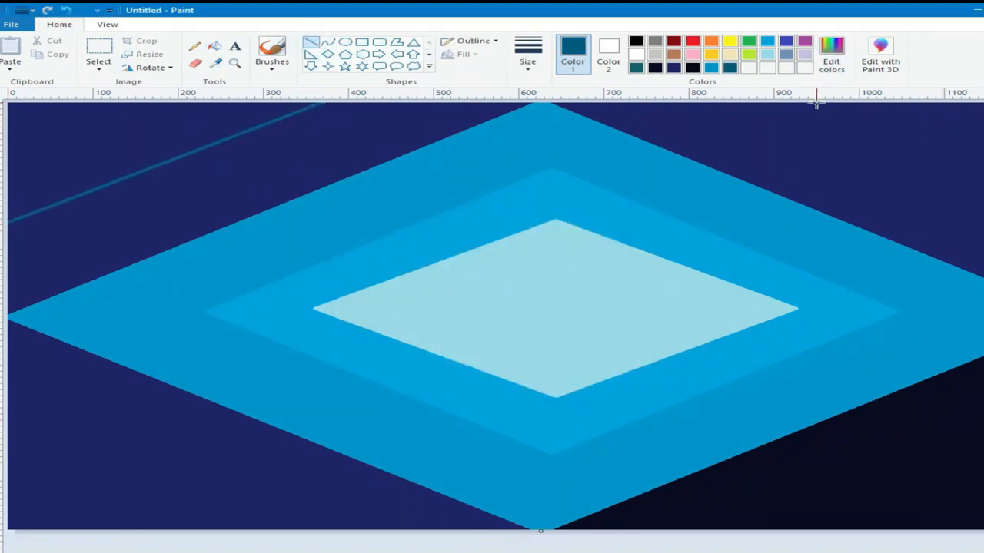
Draw matching deep teal diagonal lines across the upper-right, lower-left and lower-right corners.
left_click_drag(813, 103, 982, 185)
left_click_drag(816, 102, 782, 92)
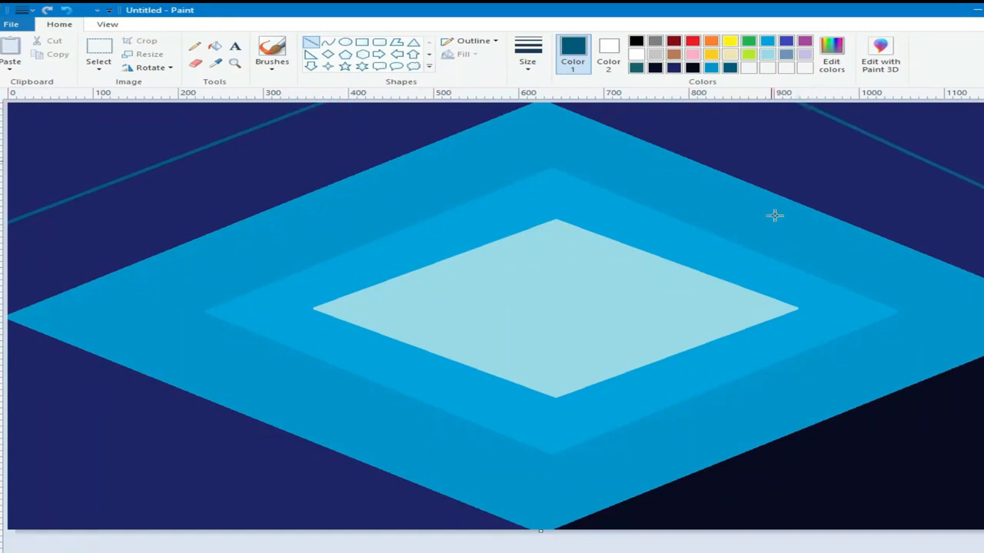
left_click_drag(12, 447, 263, 535)
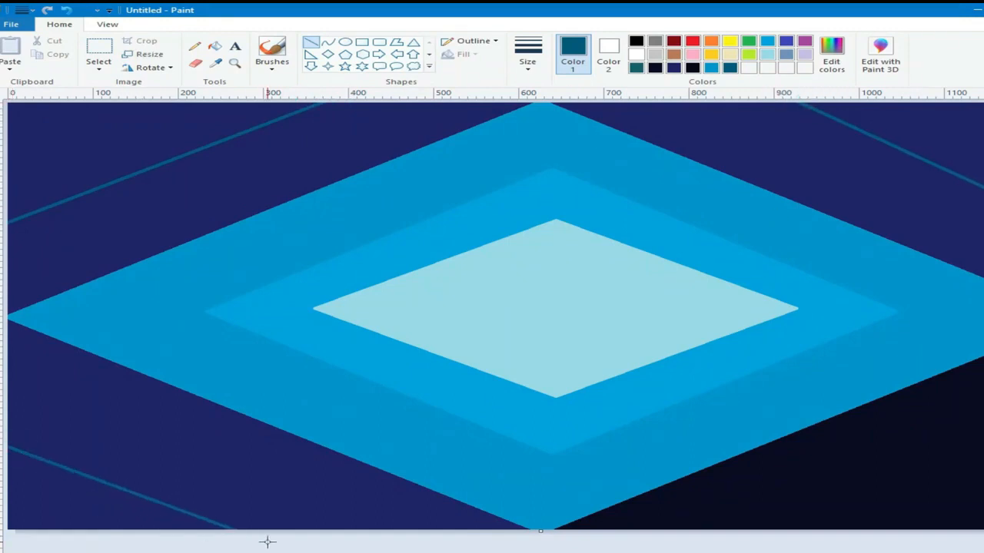
left_click_drag(16, 451, 14, 423)
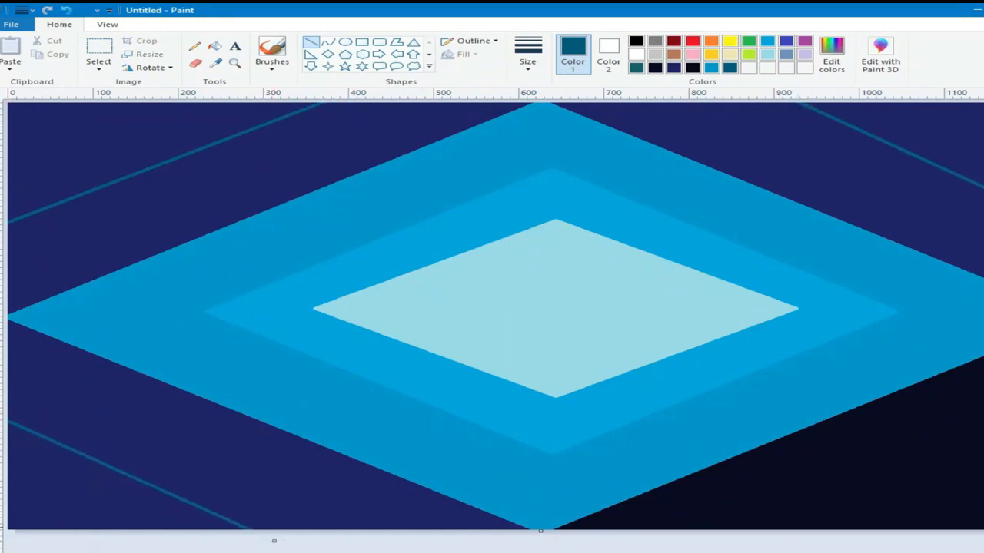
left_click_drag(982, 442, 769, 546)
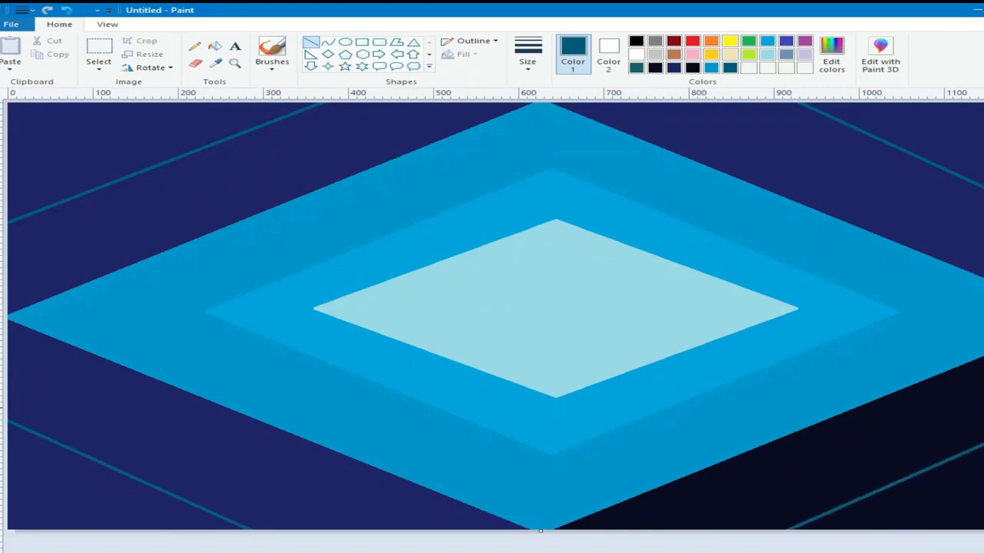
Mix an even darker teal and try it as the fill of the band between the upper-left line and the diamond.
left_click(831, 55)
left_click(707, 330)
left_click(375, 391)
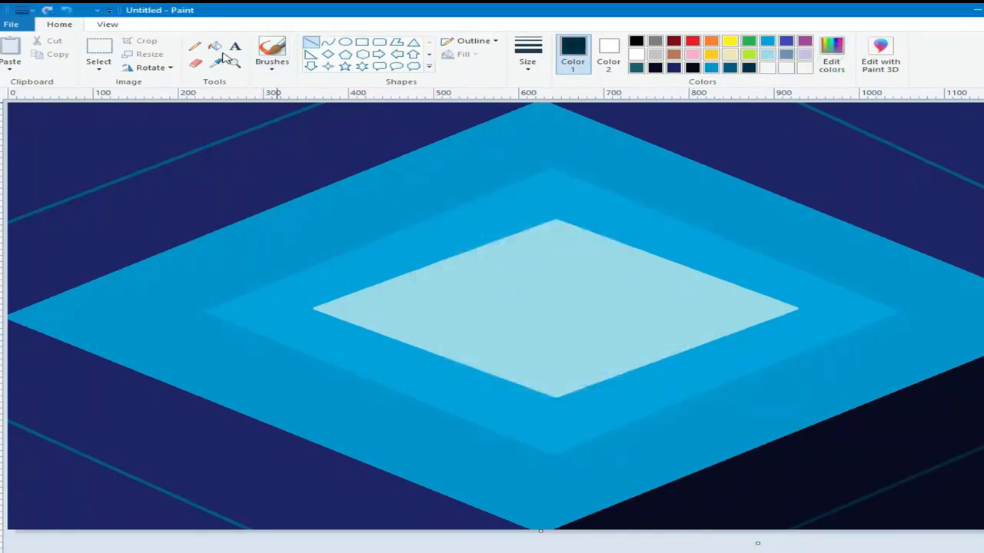
left_click(215, 47)
left_click(264, 166)
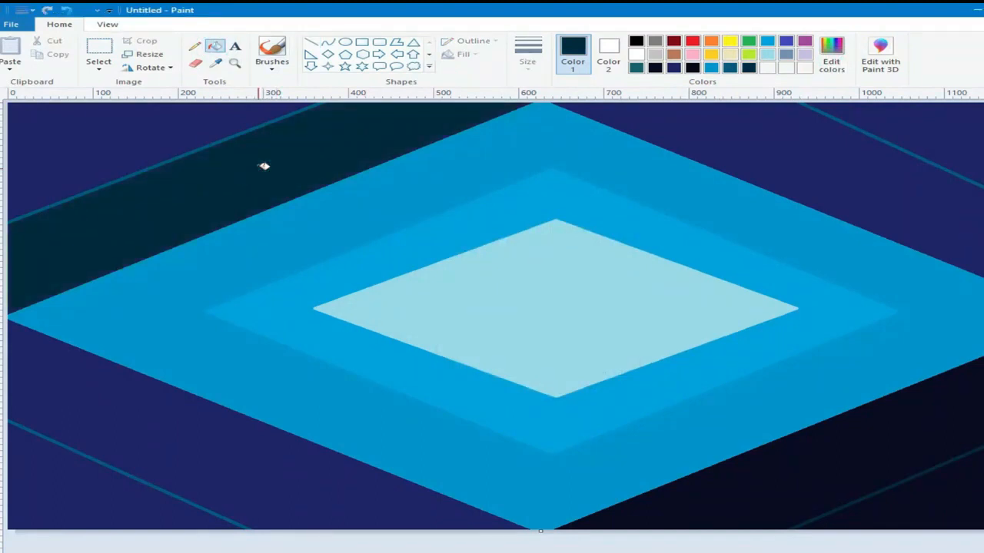
Fill the four bands between the diagonal lines and the large diamond with indigo.
left_click(785, 42)
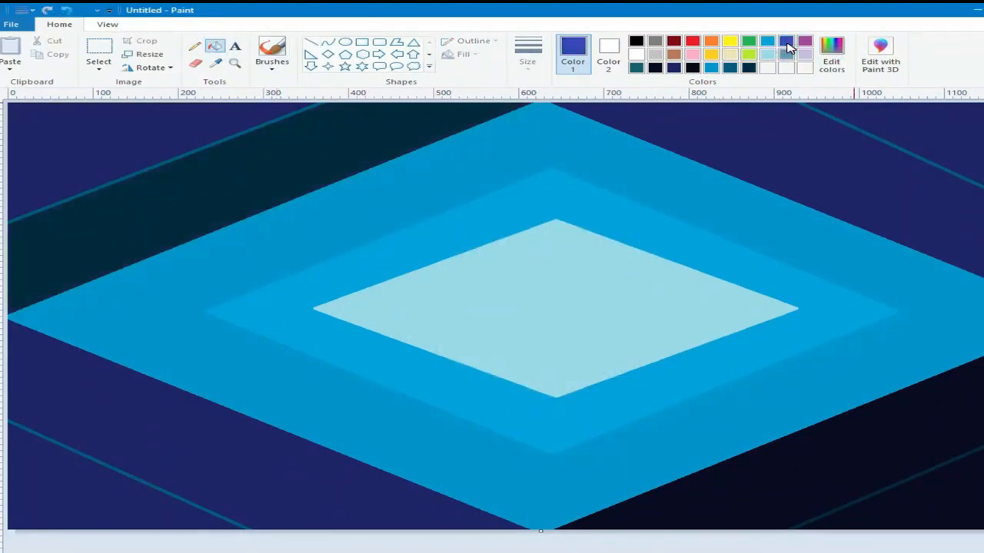
left_click(266, 140)
left_click(788, 146)
left_click(852, 461)
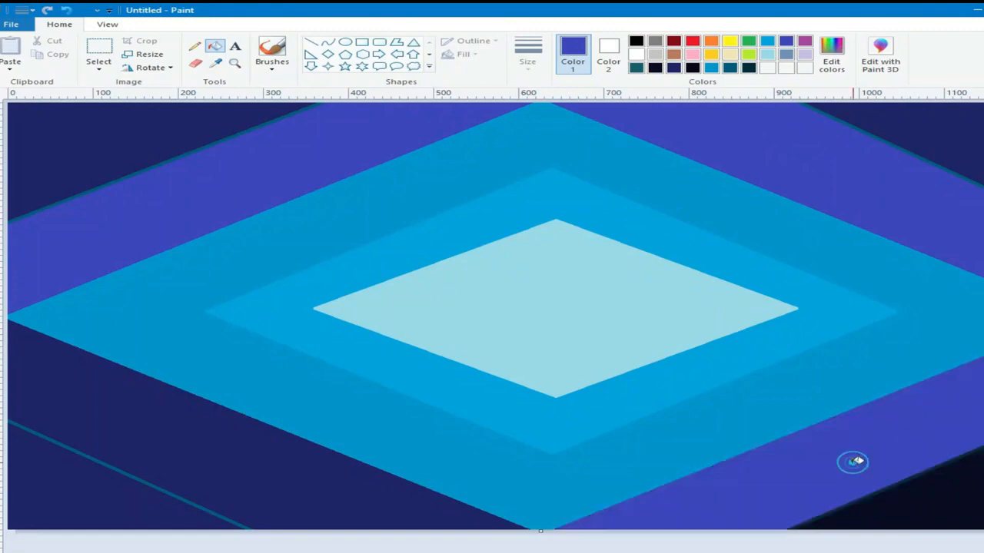
left_click(265, 475)
Darken the indigo to near black and fill the triangle outside the upper-left diagonal line with it.
left_click(831, 60)
left_click(705, 336)
left_click(373, 390)
left_click(99, 125)
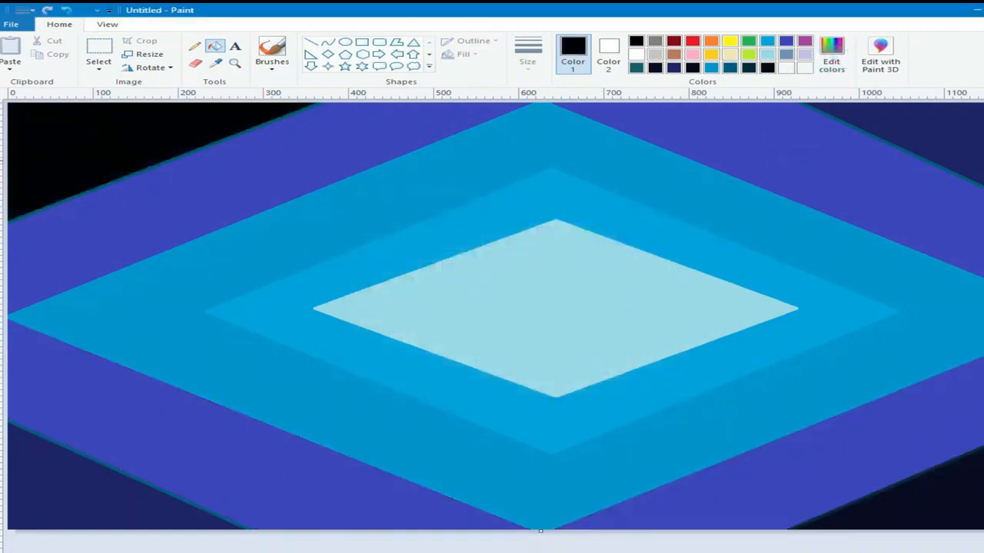
Fill the upper-right, lower-left and lower-right triangles outside the diagonal lines with the same near black.
left_click(931, 160)
left_click(966, 474)
left_click(62, 488)
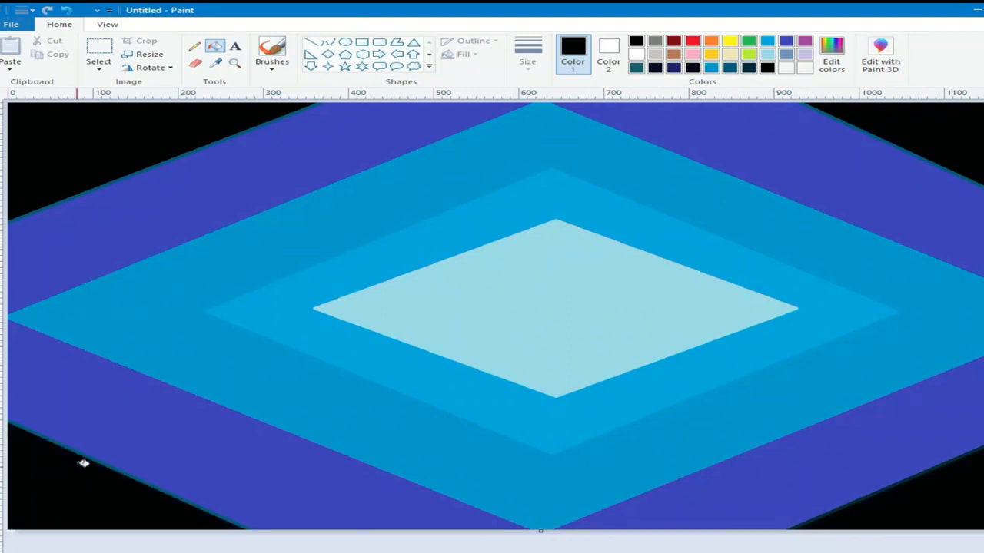
left_click(906, 483)
Resize the picture in pixels to a width of 1, keeping its height at 700.
left_click(143, 54)
left_click(175, 98)
double_click(194, 118)
right_click(189, 118)
left_click(222, 144)
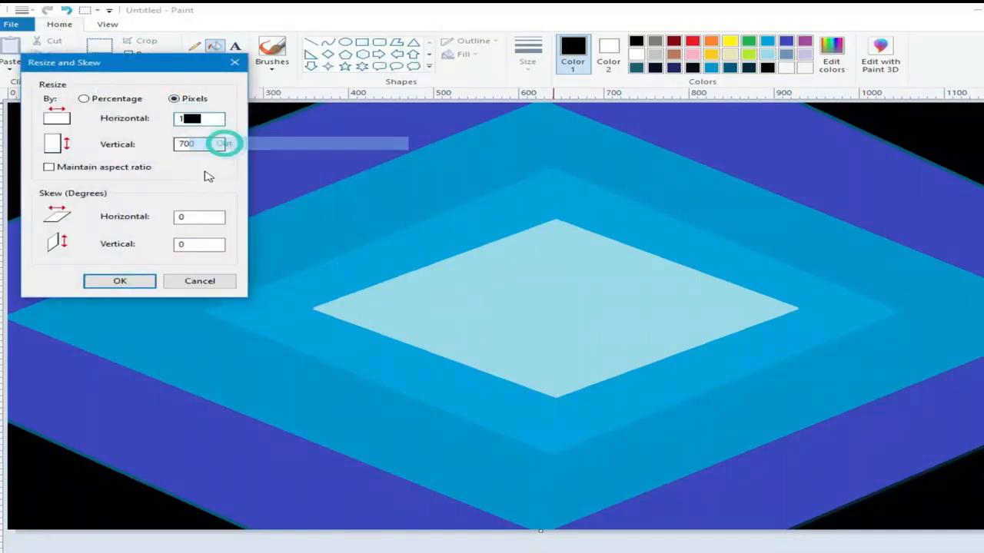
left_click(119, 281)
Stretch the picture horizontally back to its original pixel width without maintaining the aspect ratio, making a horizontal gradient.
left_click(143, 54)
left_click(48, 167)
left_click(175, 98)
left_click(187, 119)
right_click(187, 119)
left_click(201, 167)
left_click(147, 277)
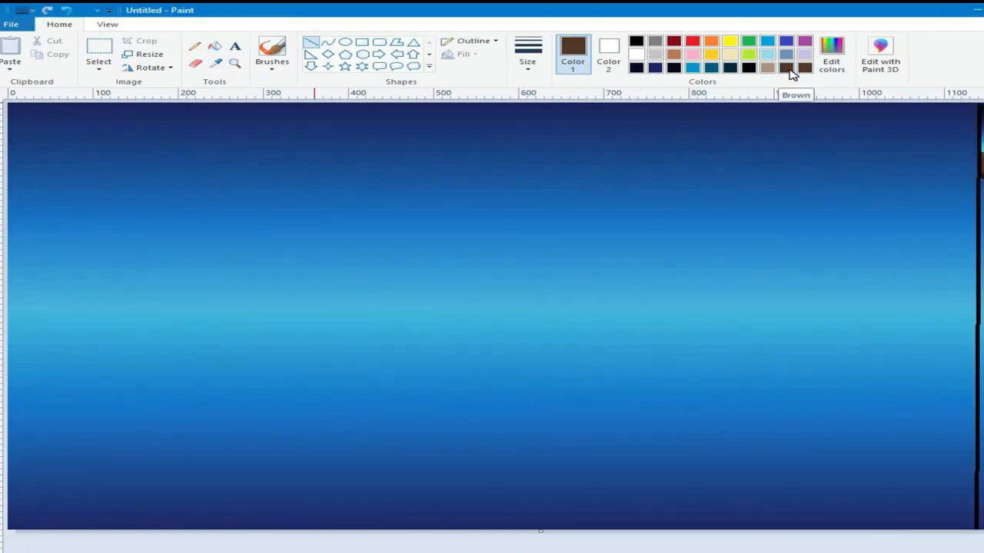
Paint a short brown Crayon stroke along the ground in the picture's lower-right corner.
left_click(272, 67)
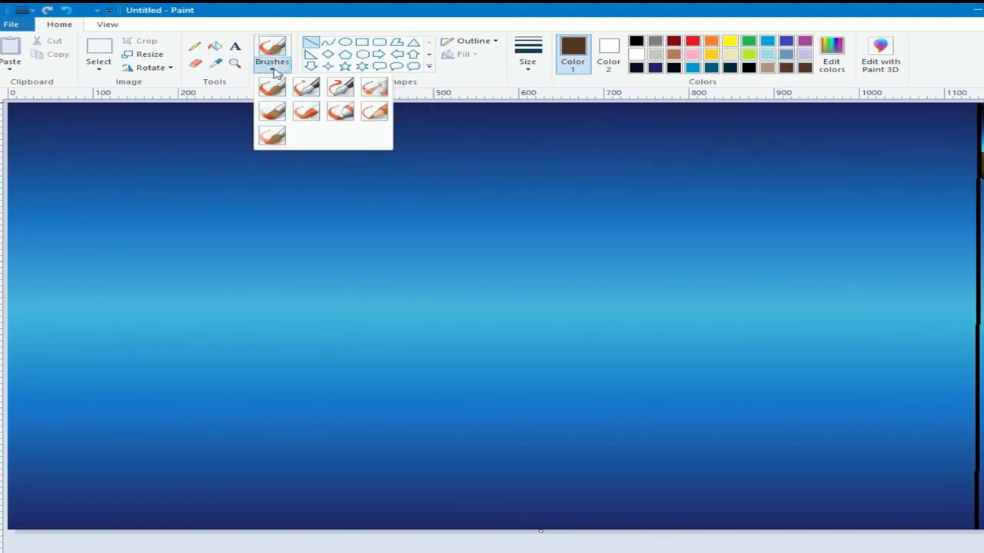
left_click(306, 114)
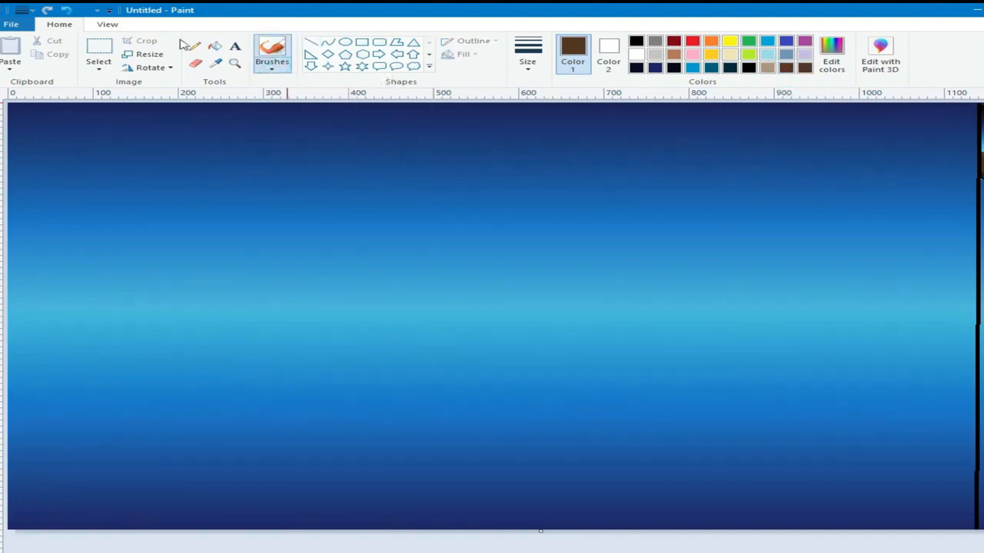
left_click(311, 43)
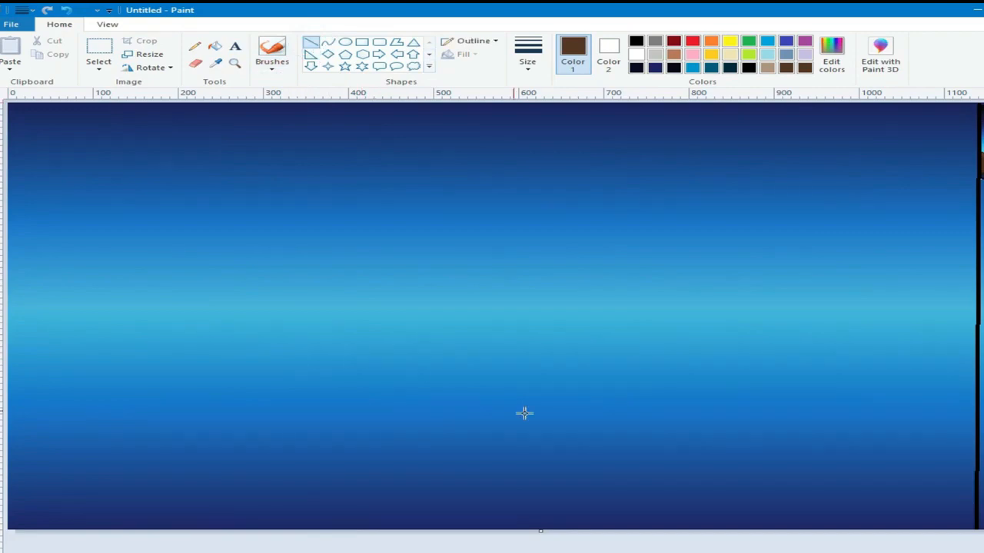
left_click(543, 75)
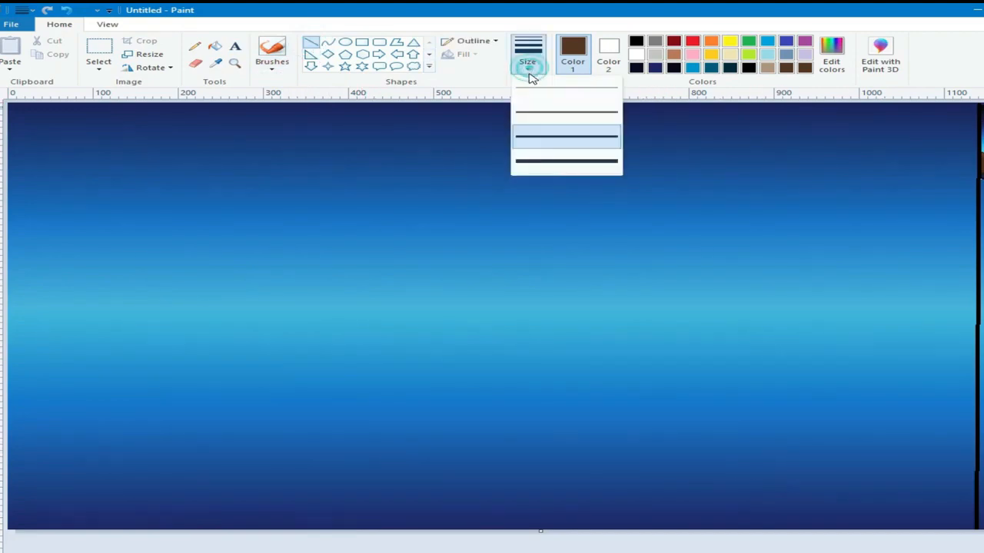
left_click(561, 163)
left_click(272, 67)
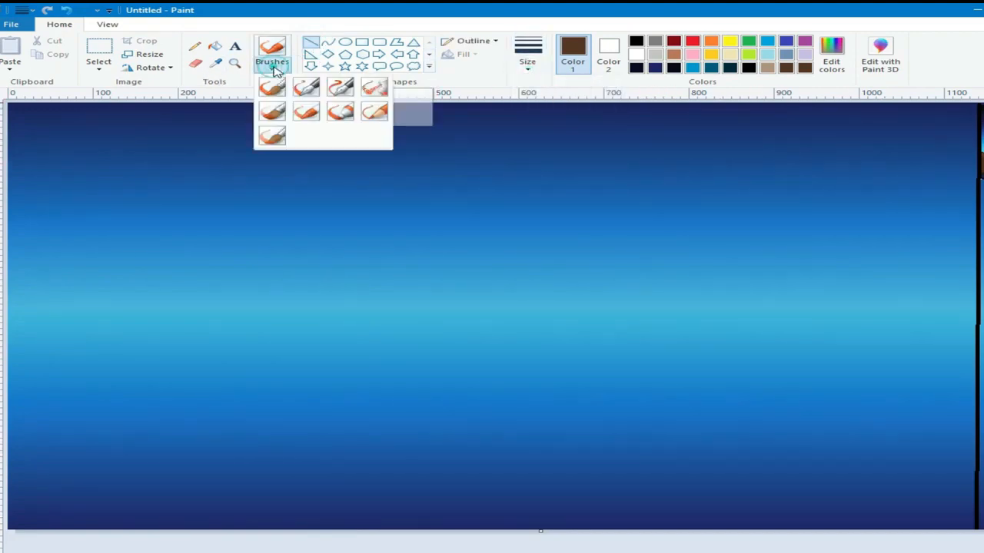
left_click(307, 113)
left_click_drag(862, 520, 933, 526)
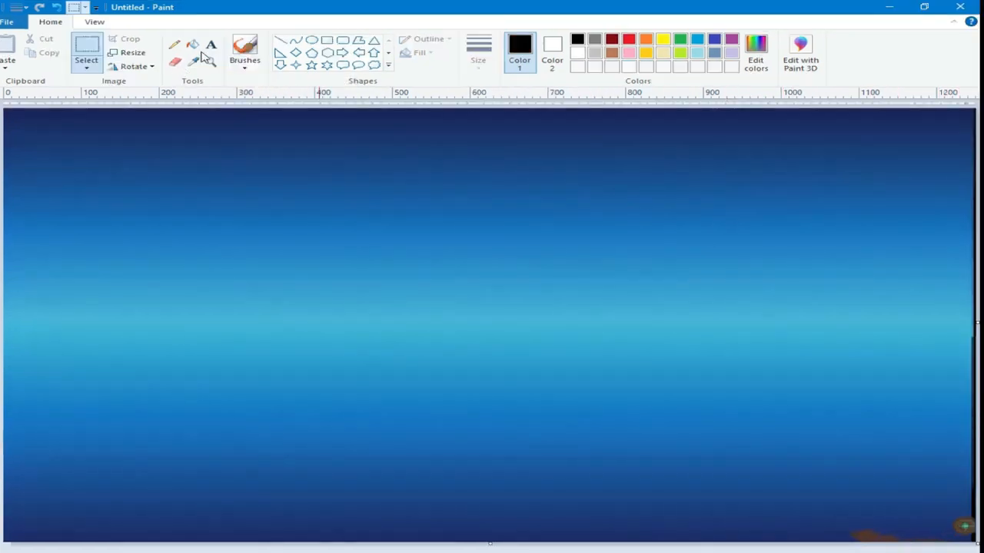
Draw a white ellipse outline about 360 px wide and place it at the upper middle of the canvas.
left_click(312, 43)
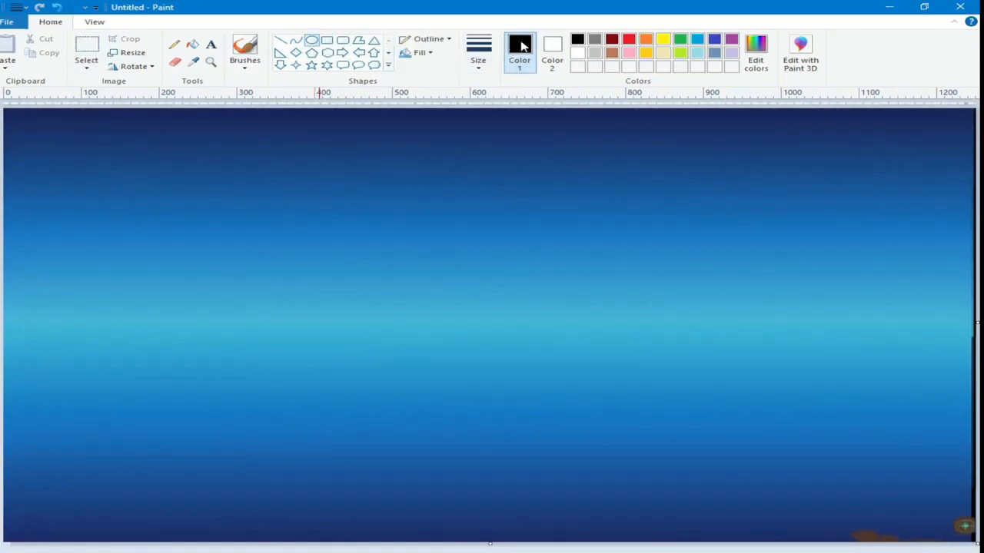
left_click(579, 53)
left_click_drag(375, 210, 649, 419)
left_click_drag(466, 332, 422, 226)
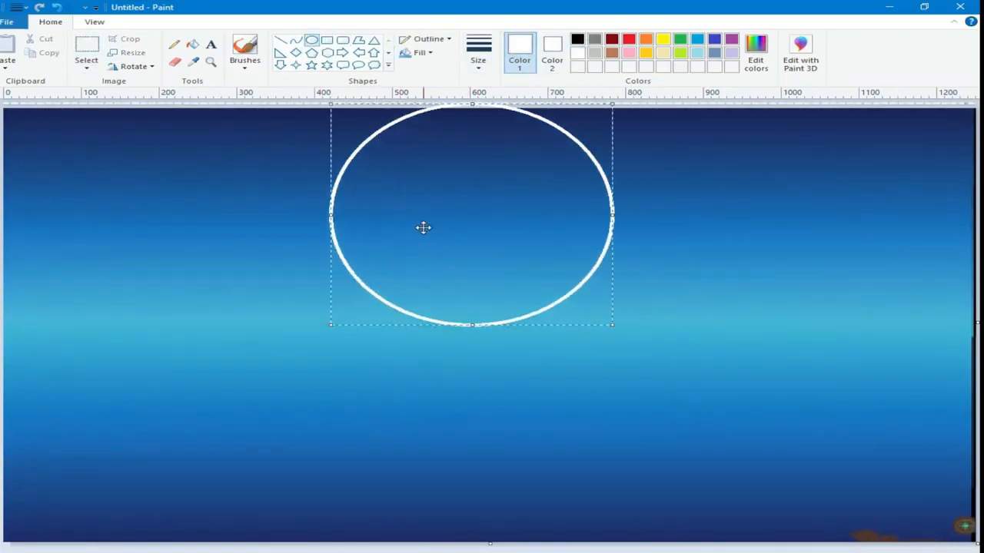
Enlarge the ellipse to about 540 px wide and 420 px high, centred with its top at the canvas edge.
left_click_drag(613, 330, 725, 419)
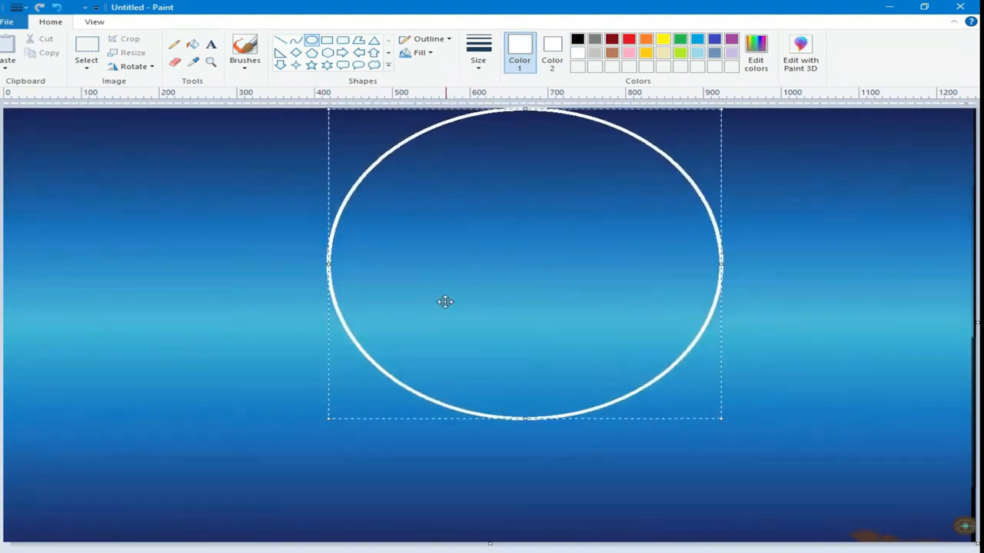
left_click_drag(446, 300, 425, 306)
left_click_drag(700, 417, 728, 443)
left_click_drag(394, 316, 389, 316)
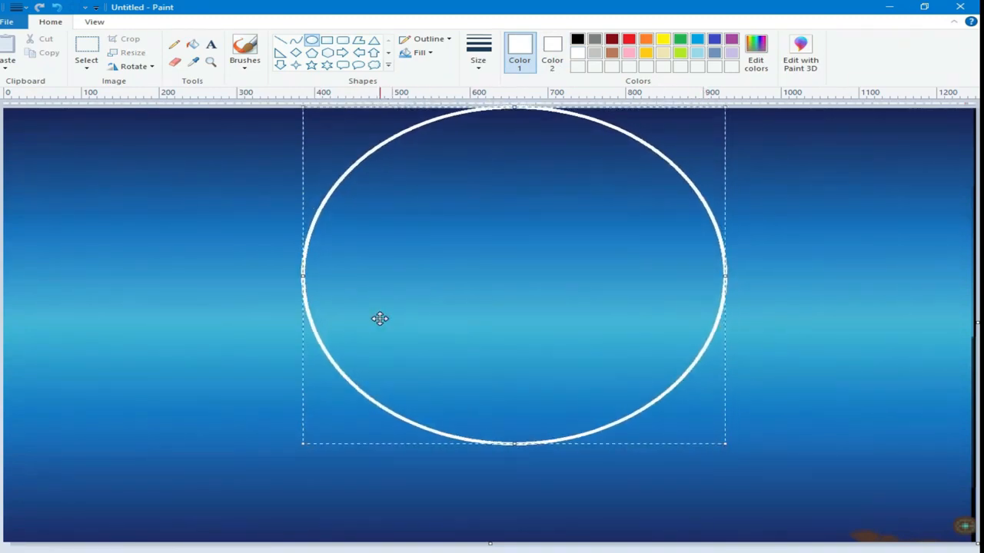
left_click_drag(513, 444, 505, 434)
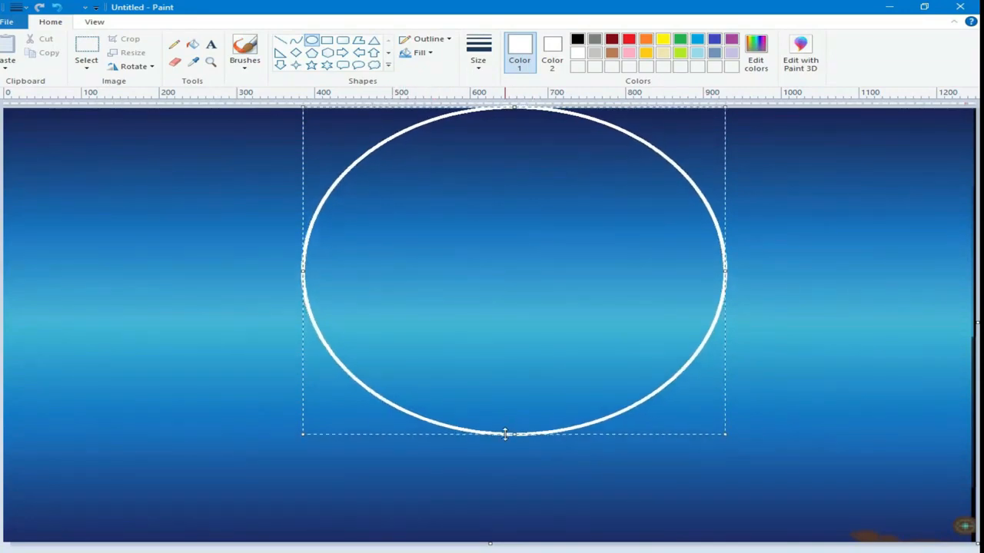
Give the ellipse a solid white fill and finalize the shape.
left_click(428, 52)
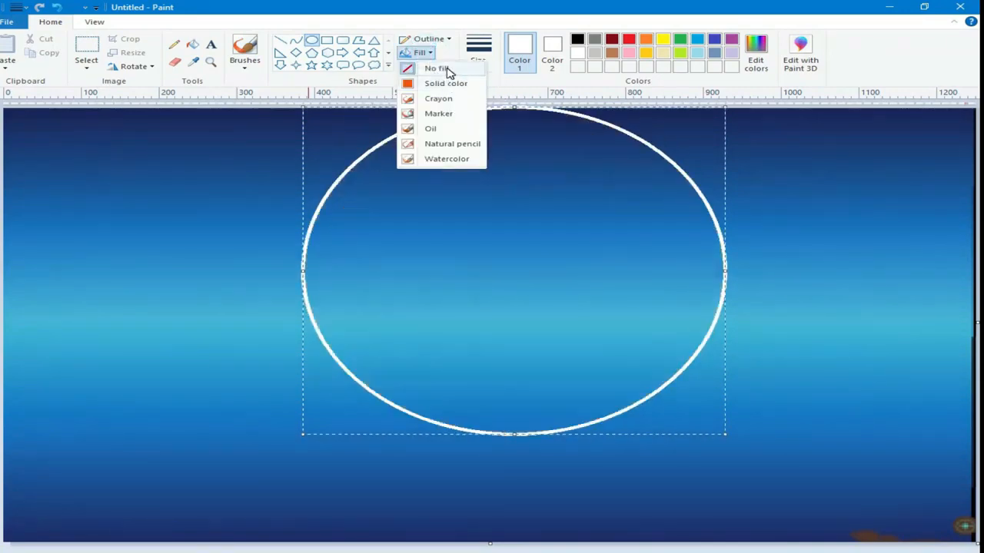
left_click(444, 83)
left_click(540, 268)
left_click(392, 548)
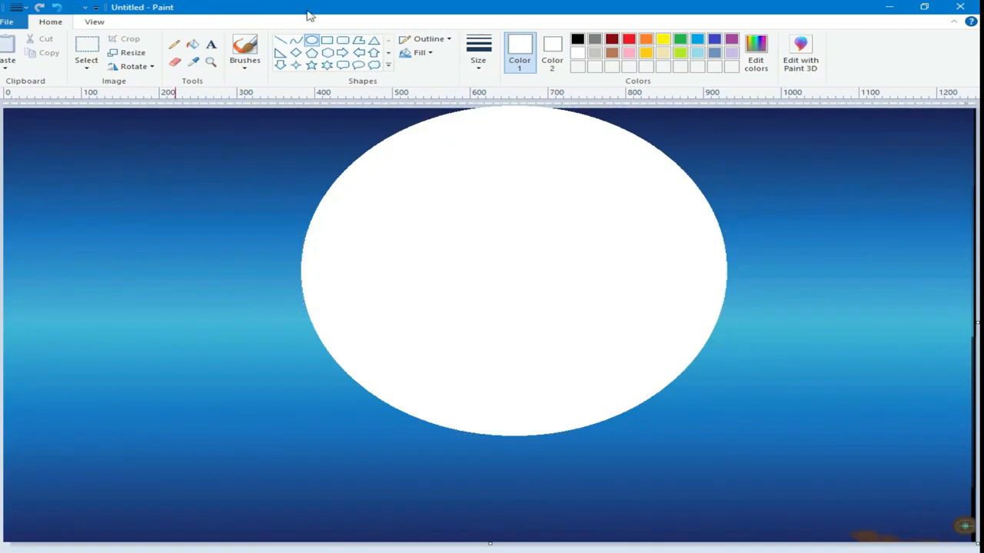
Draw a nearly horizontal black line across the canvas and move it down to the bottom of the white ellipse.
left_click(280, 40)
left_click(577, 38)
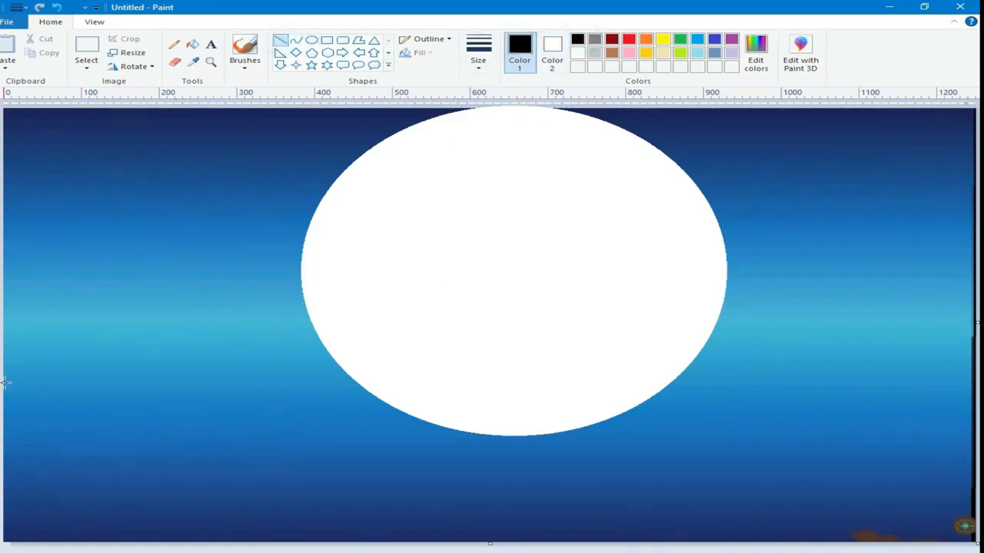
left_click_drag(6, 378, 978, 373)
left_click_drag(516, 374, 533, 434)
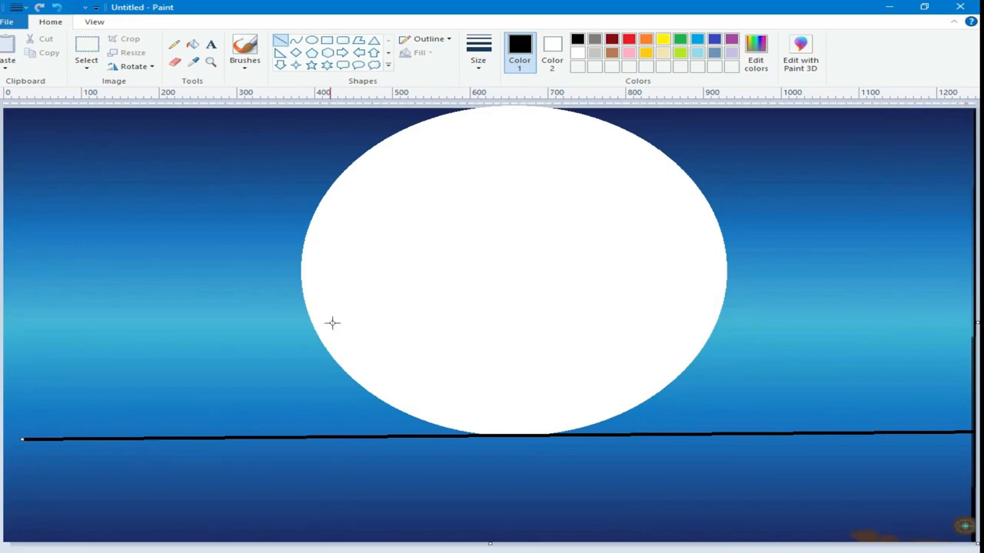
Extend the black line's left end to the canvas edge and set its thickness to the second-thinnest size.
left_click(479, 60)
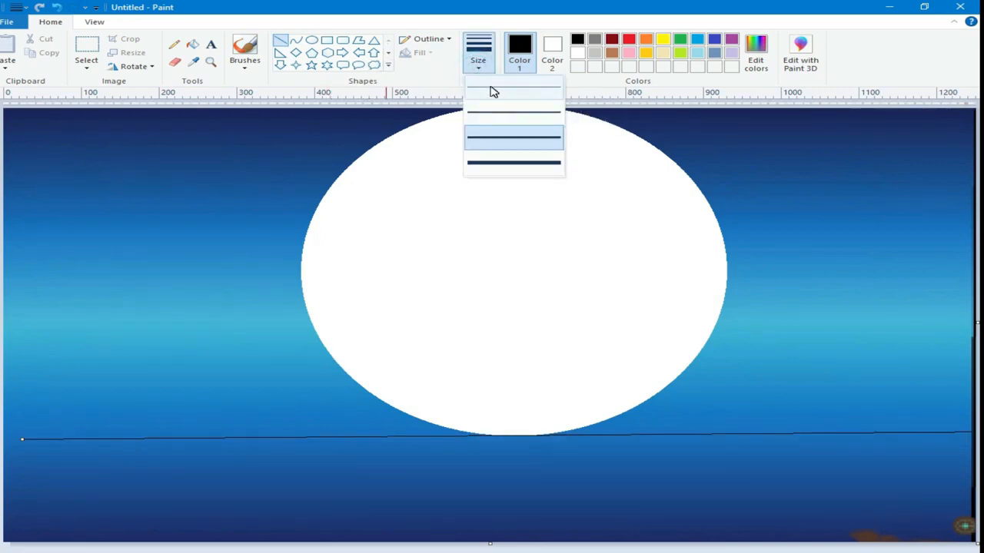
left_click(21, 438)
left_click_drag(23, 440, 4, 439)
left_click(478, 66)
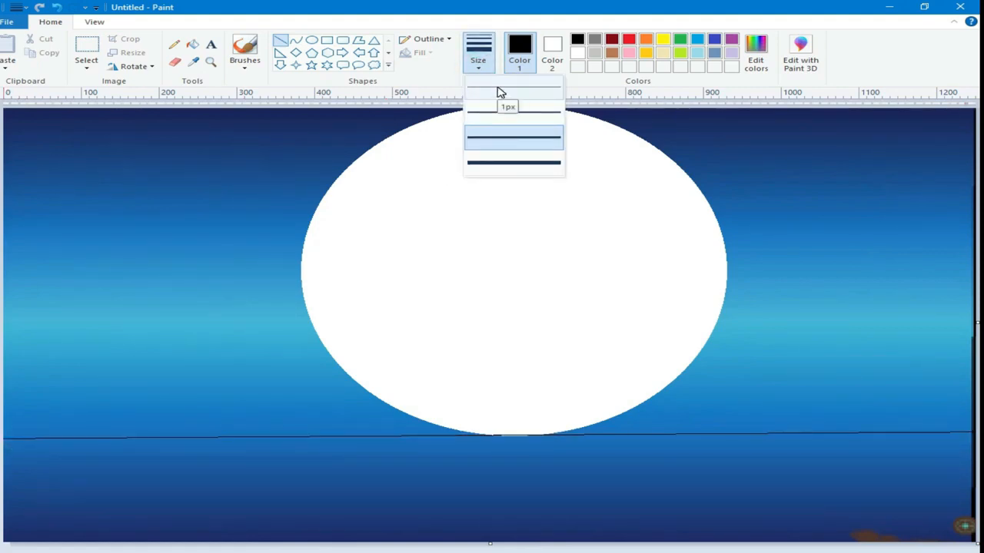
left_click(500, 115)
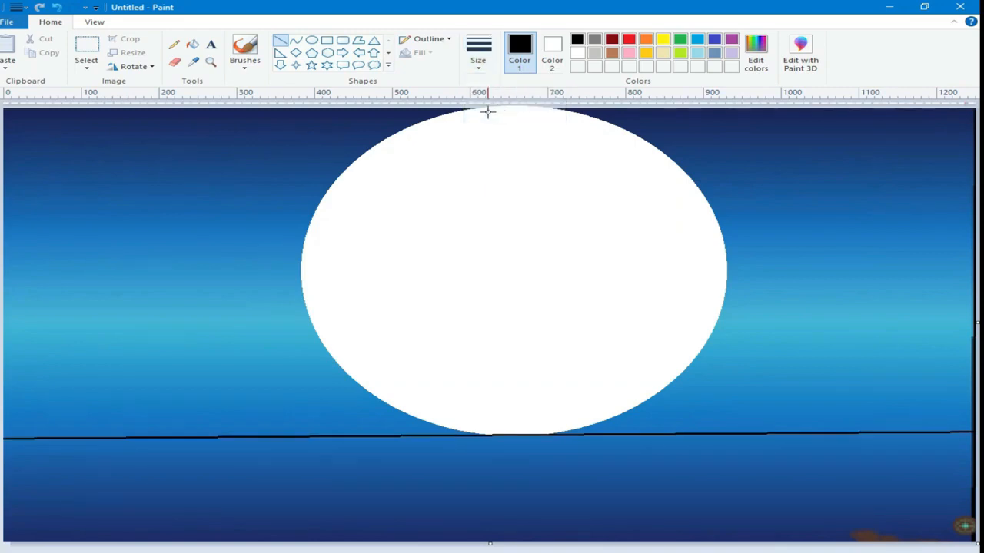
Set up the Airbrush with a grey of RGB 163, 163, 163 at the largest size.
left_click(245, 65)
left_click(335, 87)
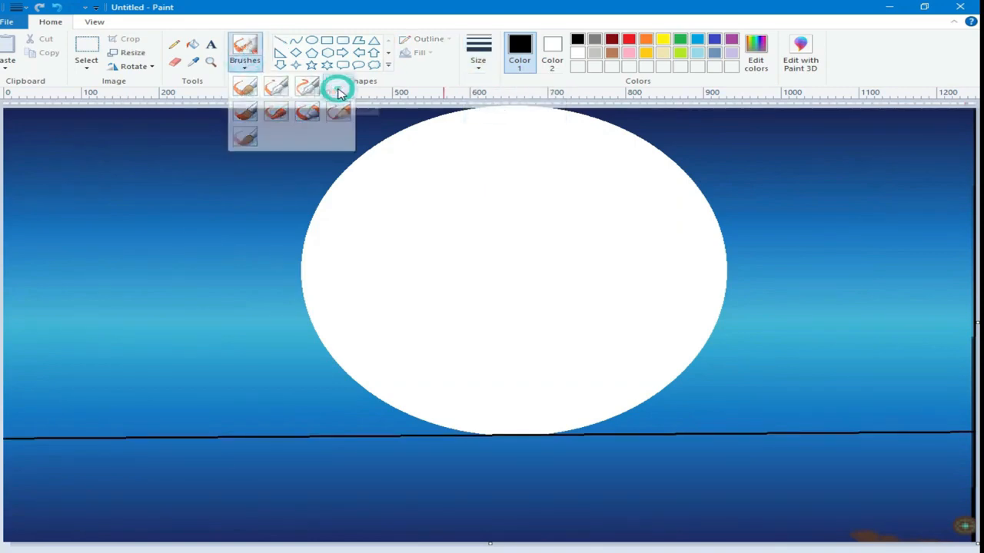
left_click(756, 51)
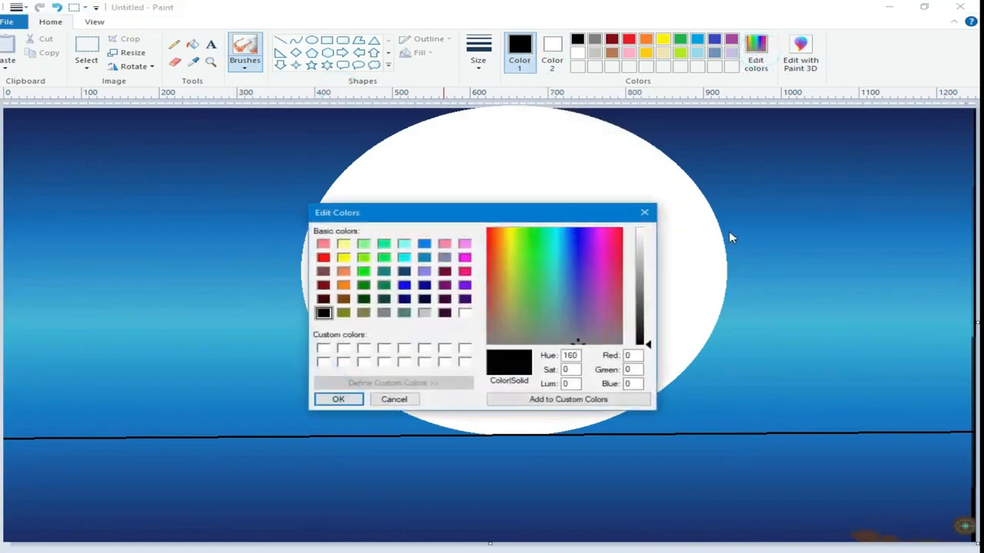
left_click(641, 259)
left_click(641, 268)
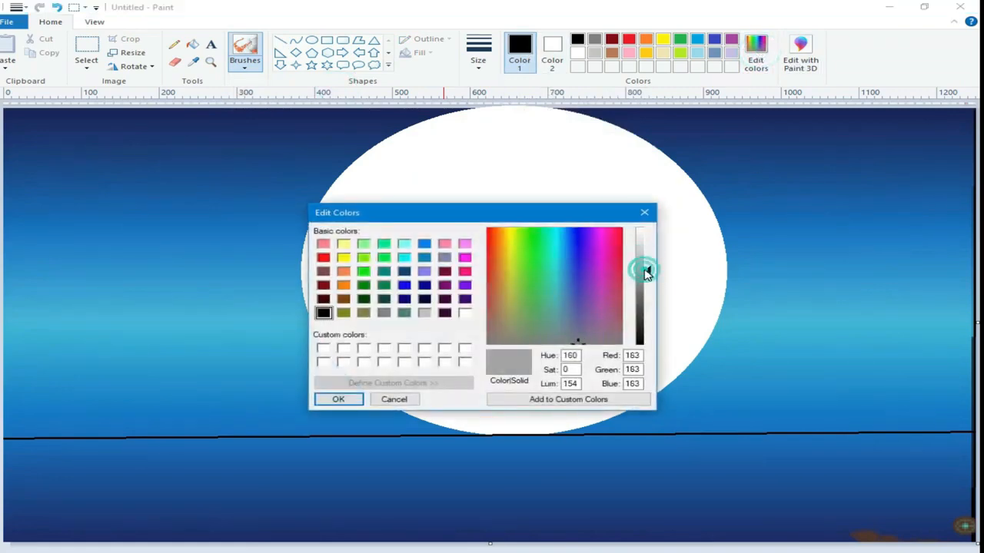
left_click(332, 399)
left_click(478, 60)
left_click(518, 156)
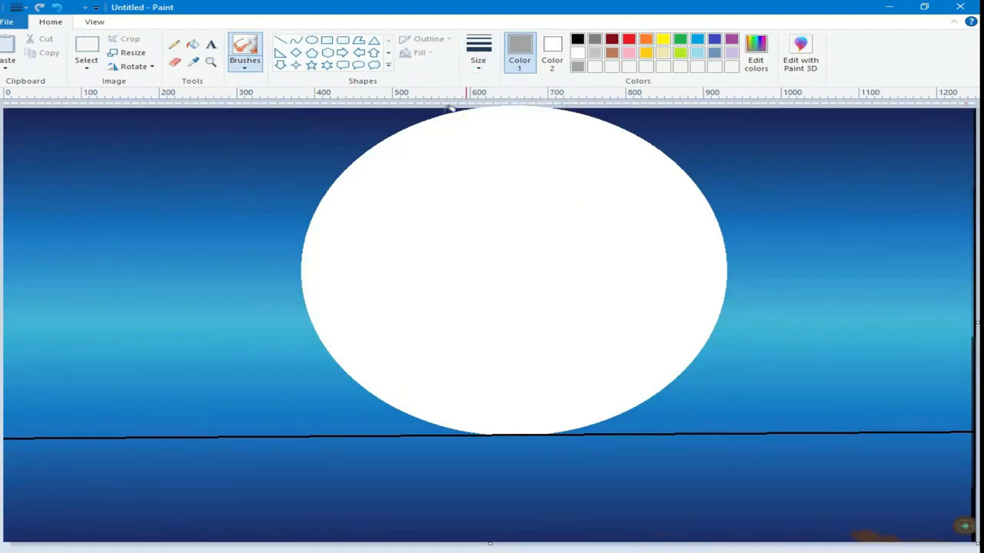
Try grey airbrush dabs near the top of the white ellipse and undo the last one.
left_click(490, 171)
left_click(461, 161)
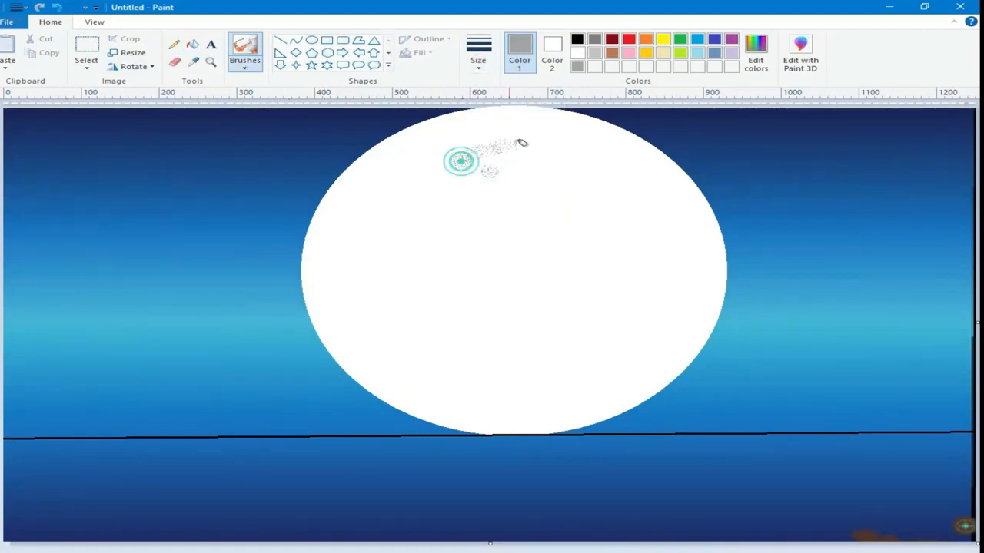
left_click_drag(488, 143, 512, 165)
left_click(71, 7)
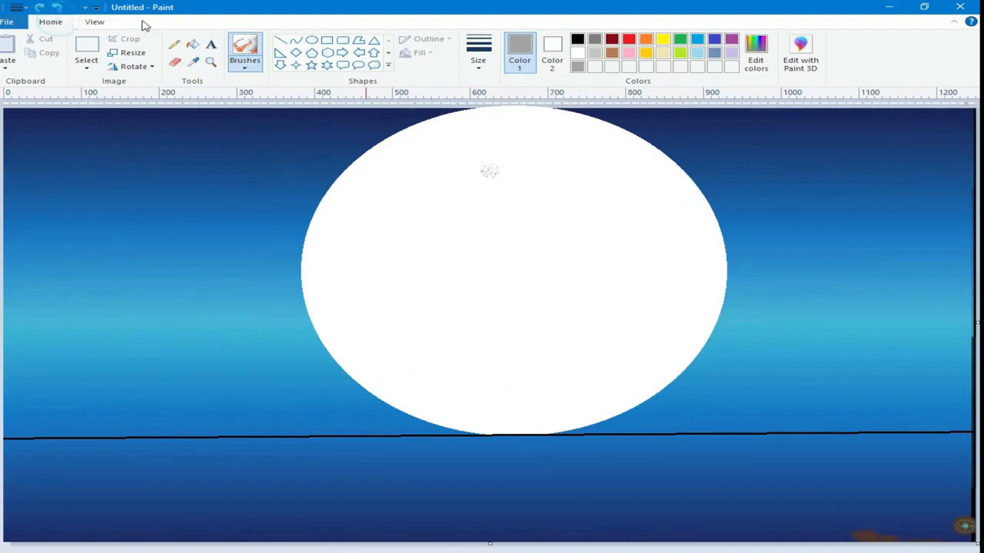
Lighten the grey to RGB 202, 202, 202 and airbrush mottled shading over the upper half of the white ellipse.
left_click(757, 59)
left_click(646, 252)
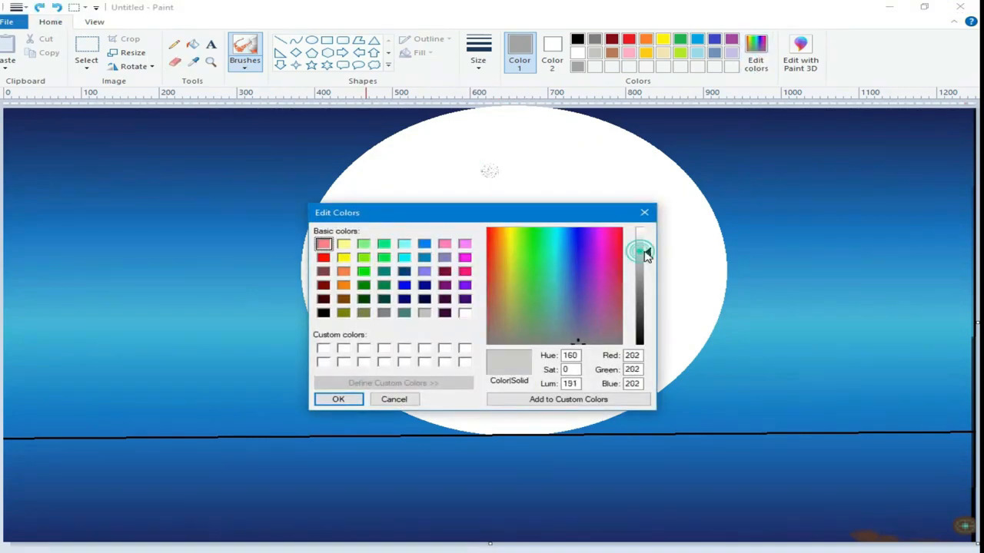
left_click(354, 404)
mouse_move(585, 171)
left_mouse_down()
mouse_move(499, 115)
mouse_move(451, 124)
mouse_move(554, 117)
mouse_move(566, 134)
mouse_move(549, 154)
mouse_move(395, 153)
mouse_move(592, 182)
mouse_move(617, 138)
mouse_move(468, 197)
mouse_move(307, 192)
mouse_move(591, 238)
mouse_move(666, 222)
mouse_move(655, 149)
mouse_move(585, 132)
mouse_move(538, 144)
mouse_move(422, 127)
mouse_move(575, 160)
mouse_move(573, 171)
mouse_move(408, 165)
mouse_move(613, 217)
mouse_move(667, 178)
left_mouse_up()
mouse_move(722, 226)
left_mouse_down()
mouse_move(724, 259)
mouse_move(708, 209)
mouse_move(632, 149)
mouse_move(636, 138)
mouse_move(678, 168)
mouse_move(688, 180)
mouse_move(623, 136)
mouse_move(561, 117)
mouse_move(606, 120)
mouse_move(475, 108)
mouse_move(416, 134)
mouse_move(356, 179)
mouse_move(325, 225)
mouse_move(325, 249)
mouse_move(329, 210)
mouse_move(348, 177)
mouse_move(385, 152)
mouse_move(329, 255)
mouse_move(316, 253)
mouse_move(319, 230)
mouse_move(312, 259)
mouse_move(358, 258)
mouse_move(360, 224)
mouse_move(389, 222)
mouse_move(385, 243)
mouse_move(421, 178)
mouse_move(534, 233)
mouse_move(506, 215)
mouse_move(513, 203)
mouse_move(671, 228)
mouse_move(690, 267)
mouse_move(607, 278)
left_mouse_up()
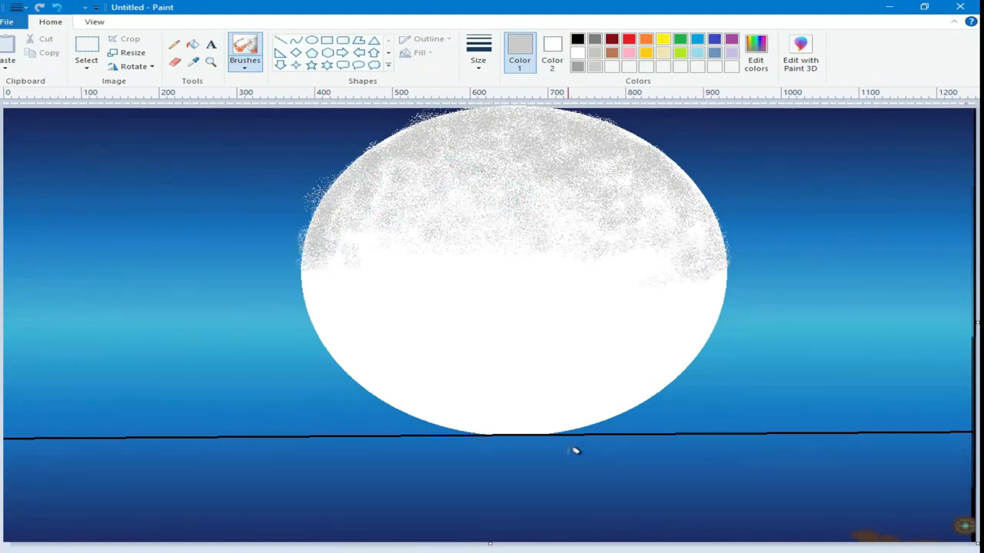
Lighten the grey to RGB 226, 226, 226 and airbrush faint texture over the lower half of the moon.
left_click(755, 57)
left_click(644, 243)
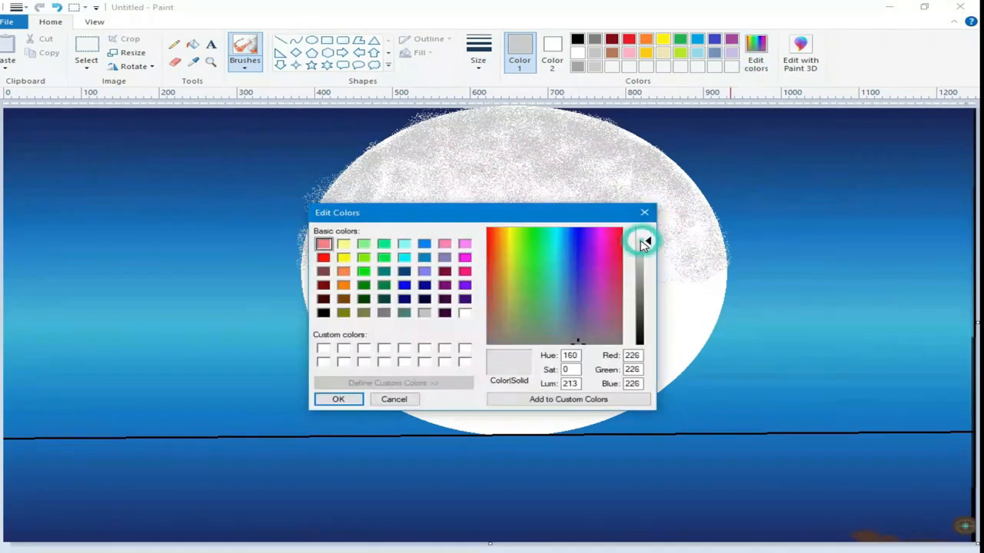
left_click(332, 399)
mouse_move(524, 258)
left_mouse_down()
mouse_move(374, 248)
mouse_move(687, 276)
mouse_move(696, 325)
mouse_move(676, 354)
mouse_move(685, 347)
mouse_move(526, 325)
left_mouse_up()
mouse_move(432, 303)
left_mouse_down()
mouse_move(361, 272)
mouse_move(322, 289)
mouse_move(452, 347)
mouse_move(441, 369)
mouse_move(483, 405)
mouse_move(667, 358)
left_mouse_up()
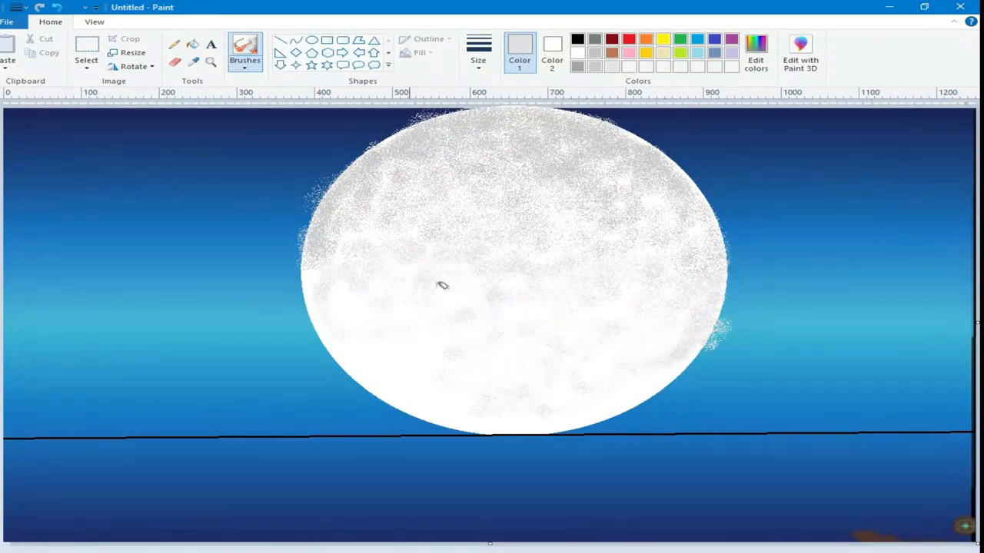
Airbrush white highlights over the grey shading in the upper part of the moon.
left_click(578, 53)
left_click_drag(424, 146, 474, 122)
left_click_drag(592, 145, 663, 168)
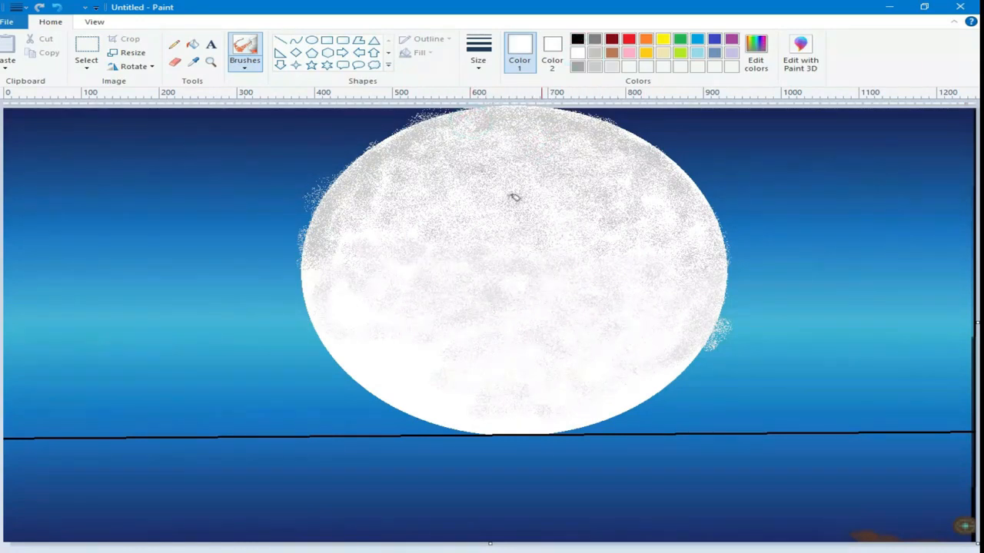
left_click(452, 187)
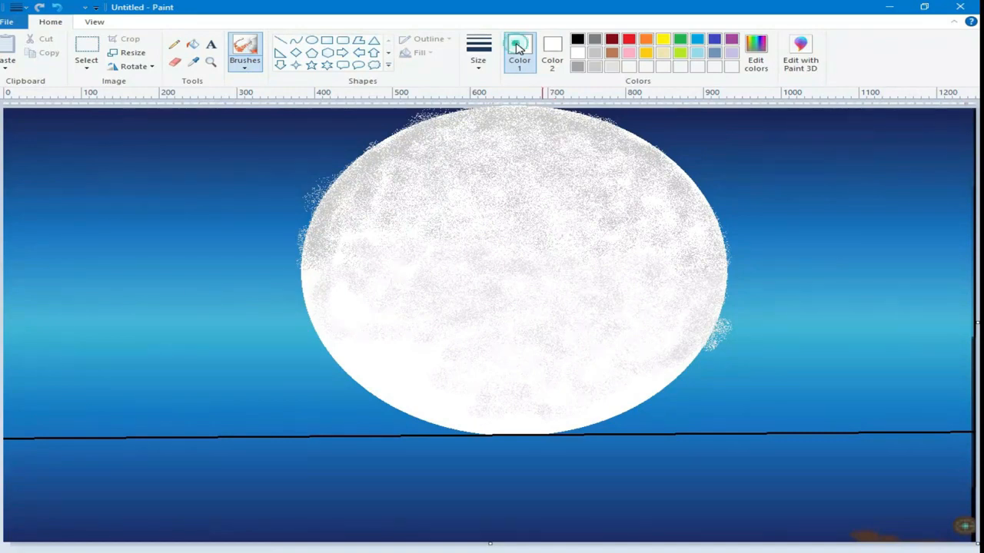
Outline a wide range of uneven hills along the horizon, across the moon's lower edge, with a free-form selection.
left_click(577, 39)
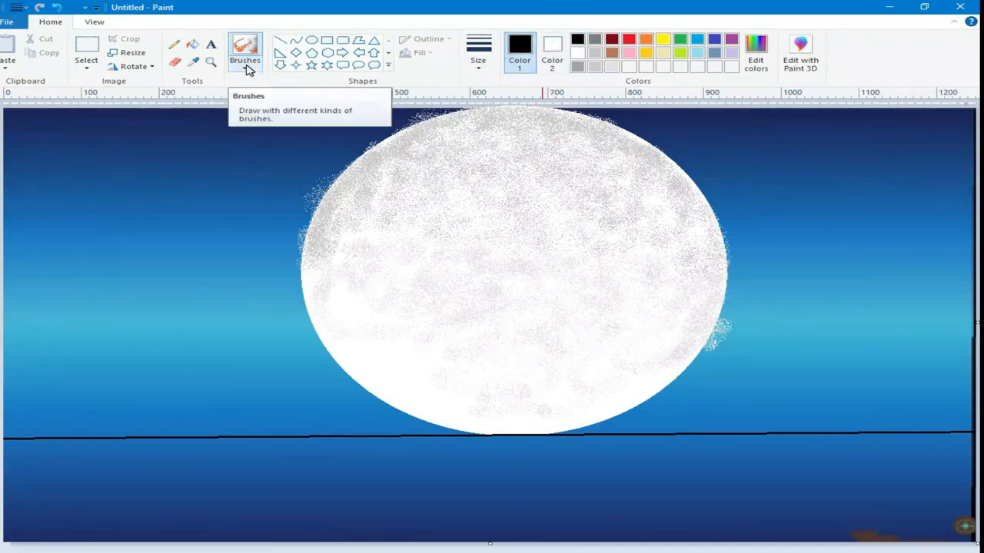
left_click(87, 68)
left_click(108, 110)
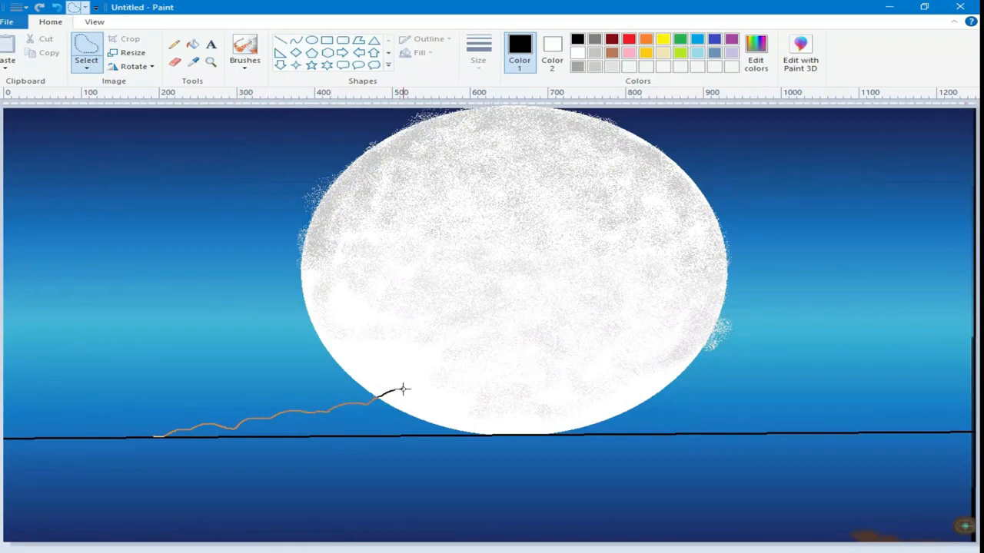
left_click_drag(440, 392, 496, 372)
left_click_drag(681, 408, 736, 410)
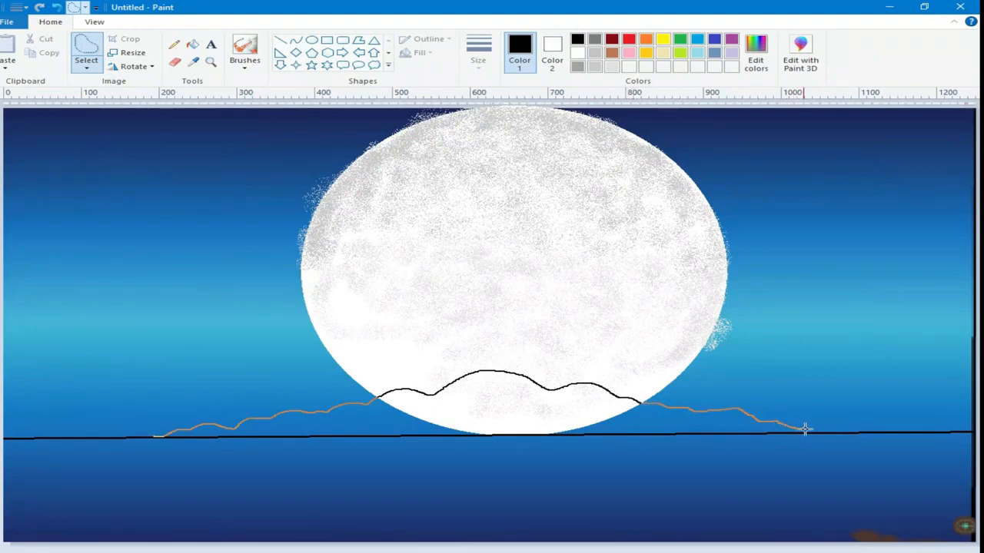
left_click_drag(815, 432, 818, 435)
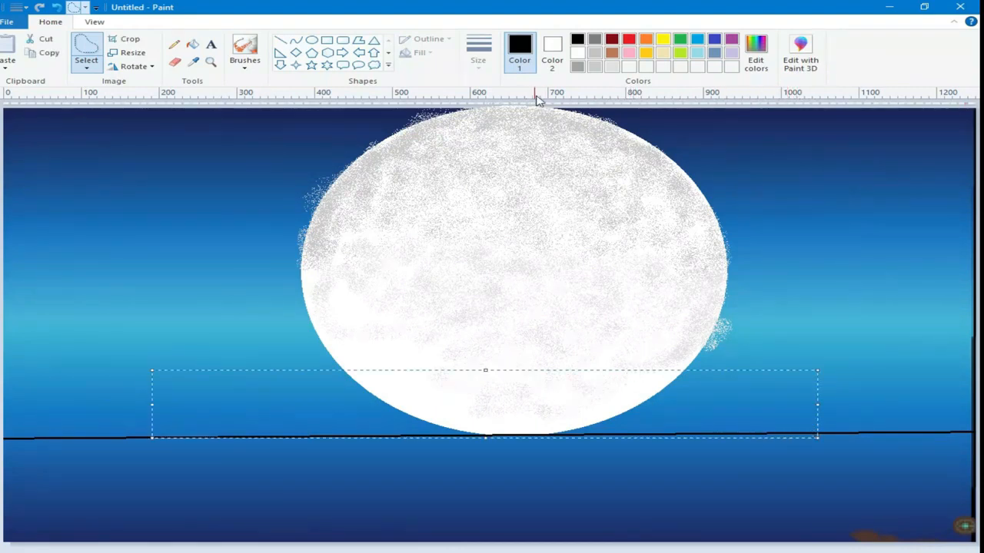
Set Color 2 to black and delete the selected hill area so it fills with black.
left_click(552, 52)
left_click(578, 41)
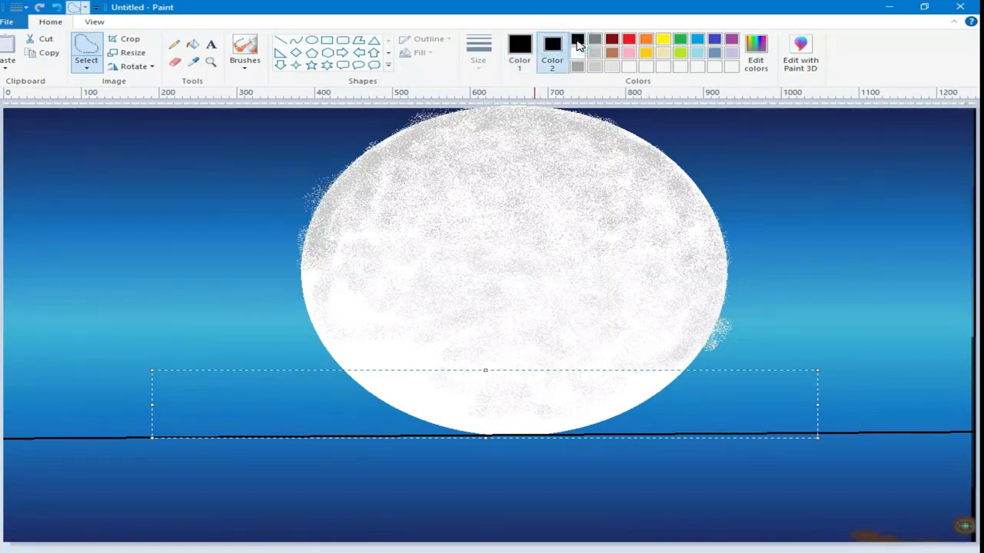
key("Delete")
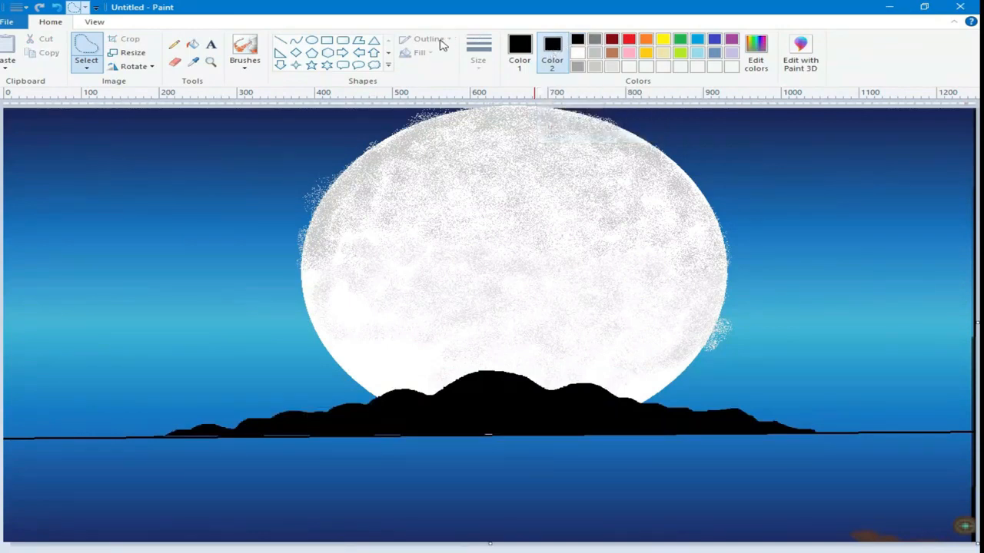
Paint a slightly curved black tree trunk on the highest hill with the round brush at its thickest size.
left_click(245, 66)
left_click(246, 87)
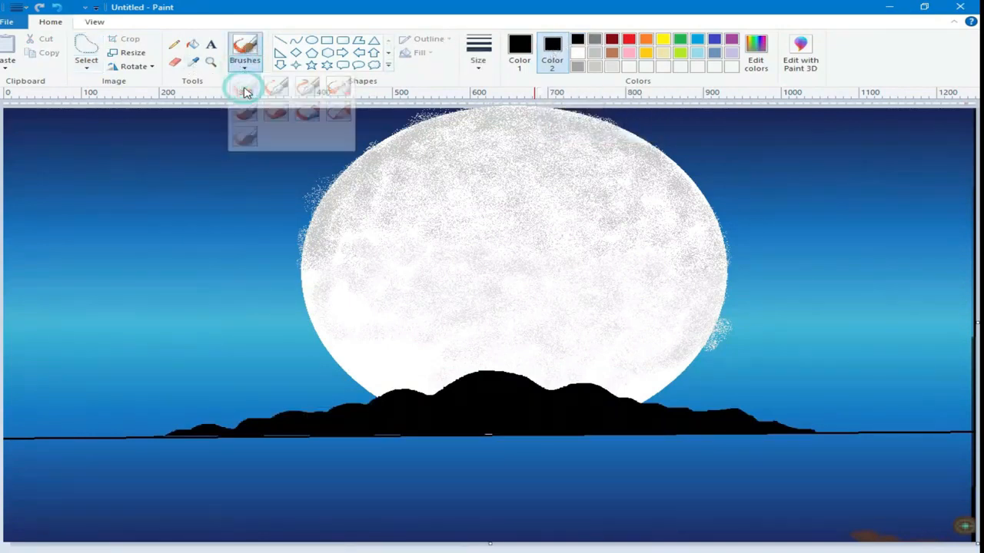
left_click(477, 69)
left_click(515, 163)
left_click_drag(486, 322, 493, 373)
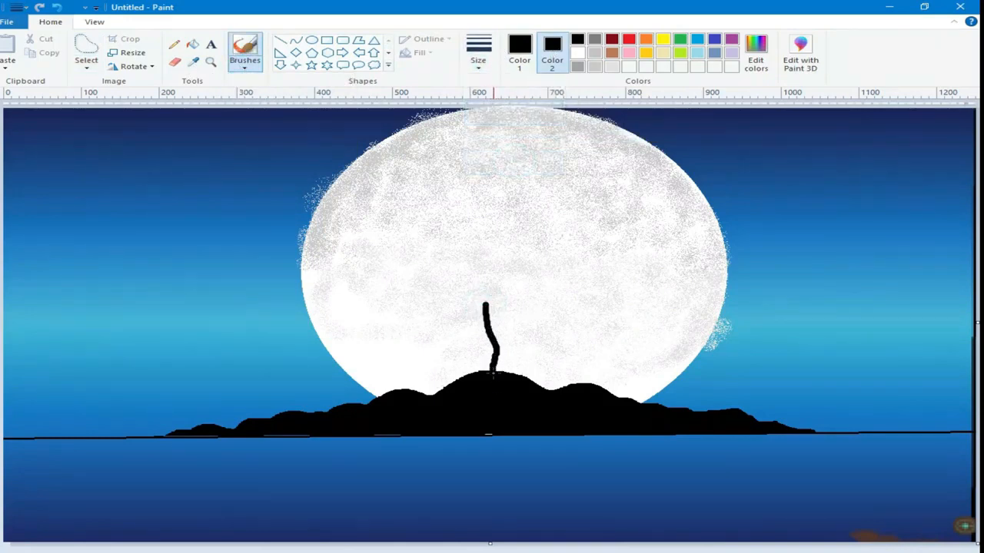
Reduce the brush to the third size and paint the tree's main branches from the upper trunk.
left_click(478, 54)
left_click(513, 140)
left_click_drag(465, 305, 485, 321)
Reduce the brush to the second size and paint fine forked twigs spreading on both sides of the tree.
left_click(478, 55)
left_click(499, 114)
left_click_drag(515, 304, 506, 309)
left_click_drag(457, 288, 475, 332)
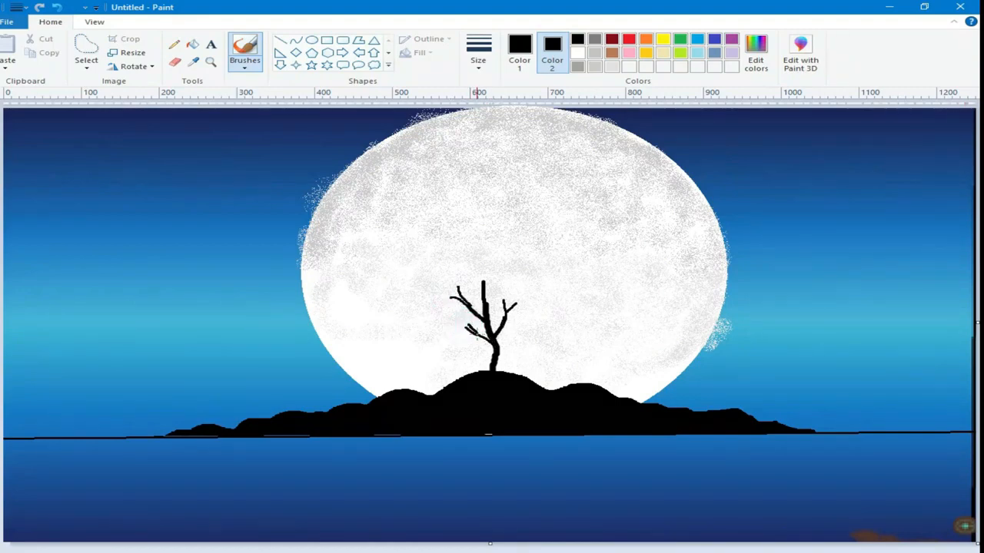
mouse_move(544, 294)
left_mouse_down()
mouse_move(523, 303)
mouse_move(484, 264)
mouse_move(484, 277)
mouse_move(510, 286)
left_mouse_up()
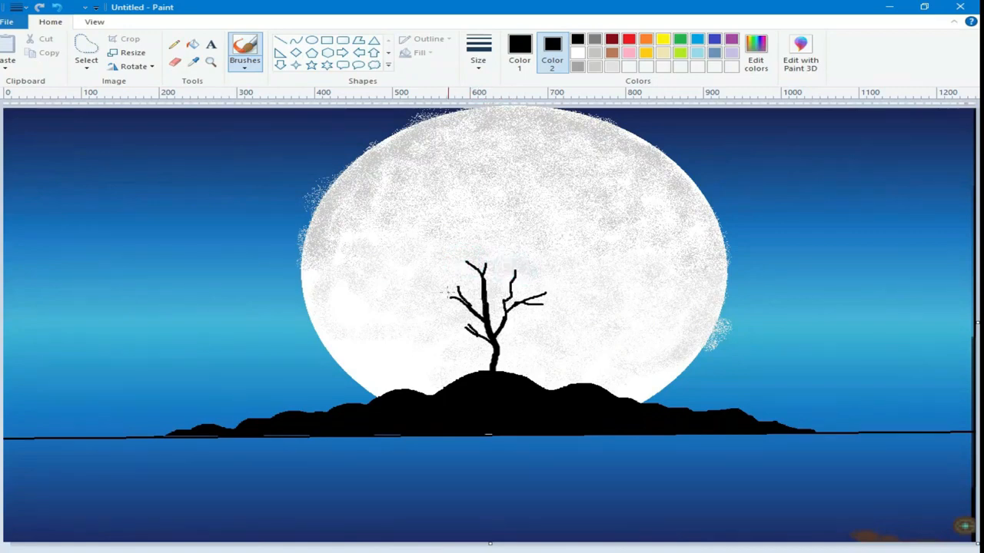
left_click_drag(426, 299, 444, 299)
mouse_move(444, 310)
left_mouse_down()
mouse_move(465, 327)
mouse_move(461, 316)
left_mouse_up()
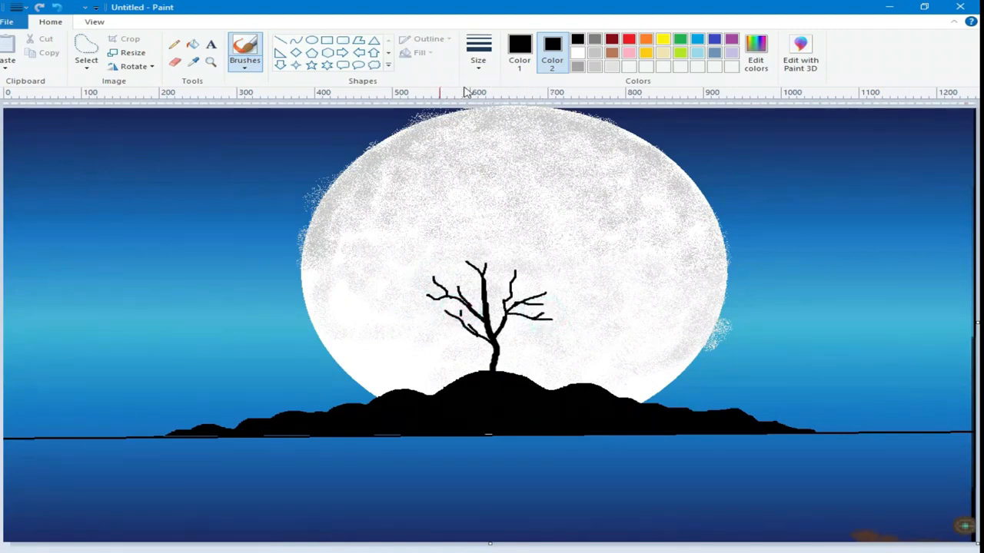
Scribble clusters of black foliage at the ends of the tree's branches with the Crayon brush.
left_click(245, 67)
left_click(280, 112)
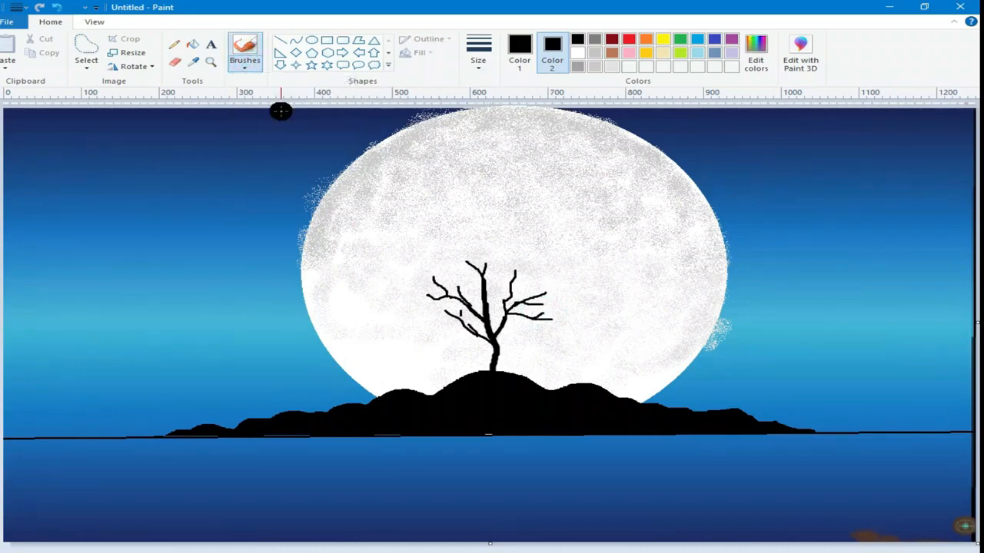
left_click_drag(423, 279, 423, 282)
mouse_move(459, 255)
left_mouse_down()
mouse_move(528, 269)
mouse_move(543, 296)
left_mouse_up()
mouse_move(416, 321)
left_mouse_down()
mouse_move(435, 313)
mouse_move(422, 320)
left_mouse_up()
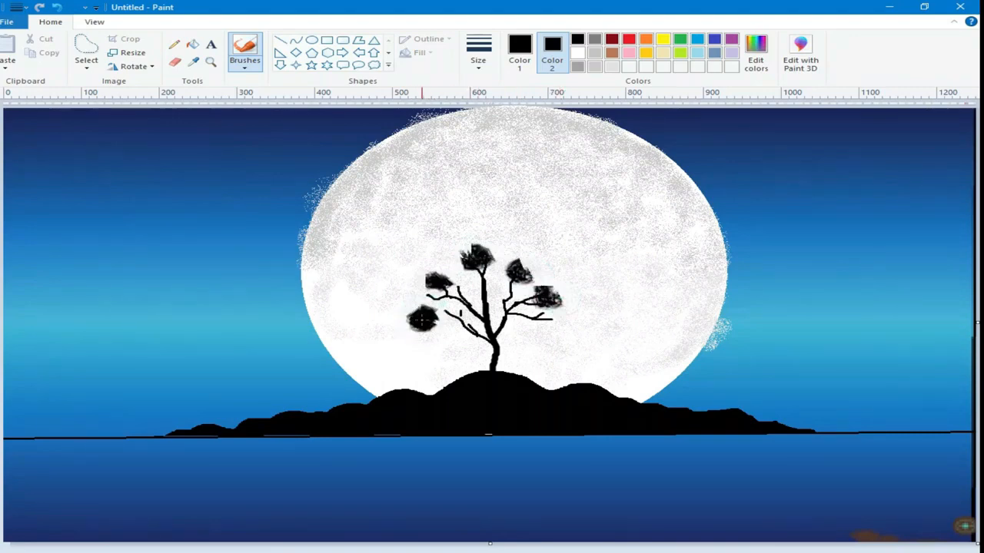
mouse_move(554, 321)
left_mouse_down()
mouse_move(566, 287)
mouse_move(555, 288)
mouse_move(571, 300)
mouse_move(527, 256)
mouse_move(530, 267)
mouse_move(564, 265)
mouse_move(491, 243)
mouse_move(505, 262)
mouse_move(440, 253)
mouse_move(420, 264)
mouse_move(465, 276)
mouse_move(420, 304)
mouse_move(405, 291)
mouse_move(419, 291)
mouse_move(417, 279)
mouse_move(428, 332)
mouse_move(446, 329)
mouse_move(446, 309)
mouse_move(446, 339)
left_mouse_up()
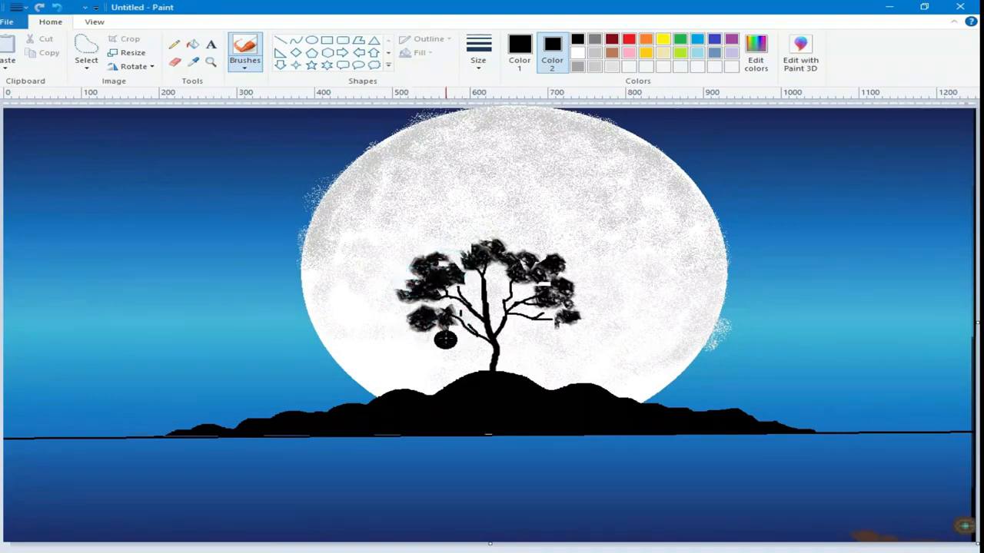
left_click_drag(531, 341, 538, 323)
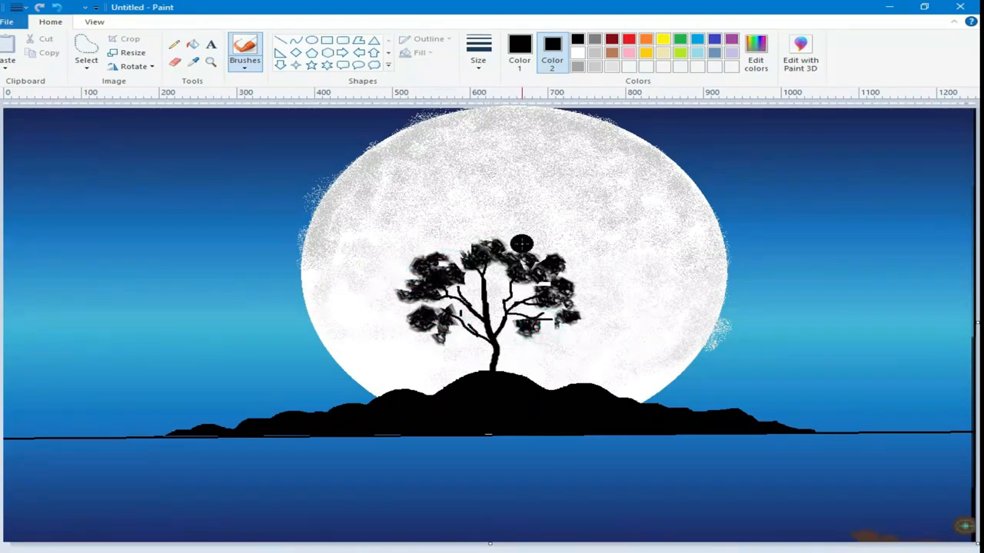
Spray black leaves over the foliage clusters with the Airbrush to form a full rounded crown.
left_click(245, 67)
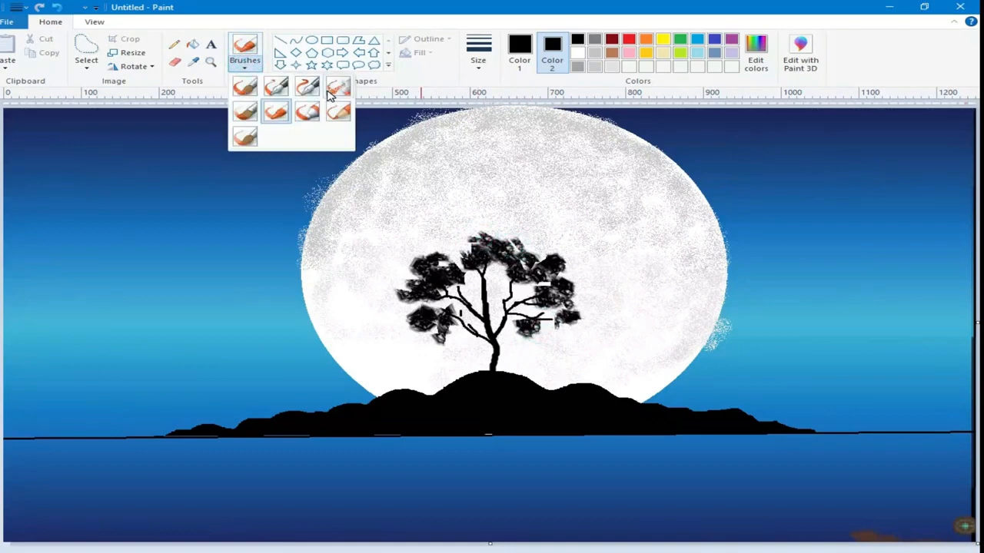
left_click(338, 88)
mouse_move(430, 260)
left_mouse_down()
mouse_move(453, 297)
mouse_move(466, 263)
mouse_move(422, 303)
mouse_move(472, 261)
mouse_move(470, 242)
mouse_move(441, 234)
mouse_move(472, 225)
mouse_move(561, 244)
mouse_move(495, 223)
mouse_move(532, 236)
mouse_move(547, 290)
mouse_move(567, 285)
mouse_move(573, 265)
mouse_move(574, 307)
mouse_move(541, 329)
mouse_move(588, 330)
mouse_move(576, 326)
mouse_move(590, 317)
mouse_move(568, 282)
mouse_move(538, 266)
mouse_move(491, 268)
mouse_move(508, 267)
mouse_move(470, 281)
mouse_move(534, 287)
mouse_move(486, 300)
mouse_move(505, 307)
mouse_move(495, 321)
mouse_move(522, 315)
left_mouse_up()
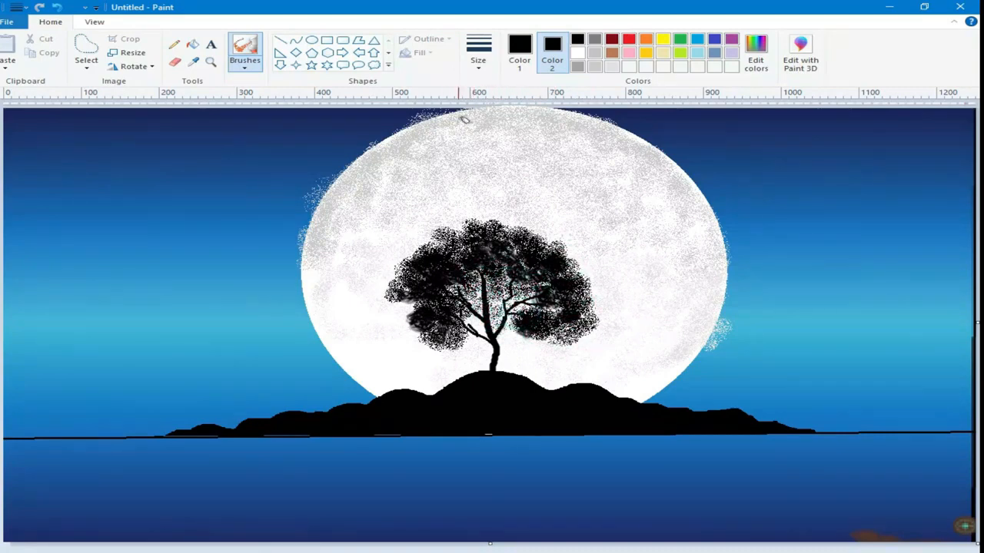
Thicken the tree's trunk and main branches with the round brush at its thickest size, widening the trunk at its base.
left_click(245, 67)
left_click(245, 94)
left_click(485, 75)
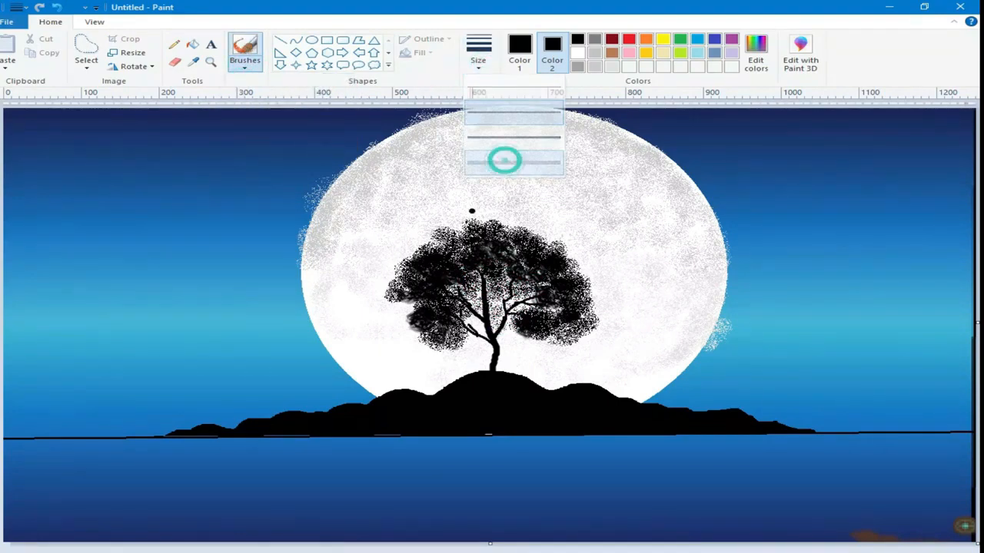
left_click(505, 158)
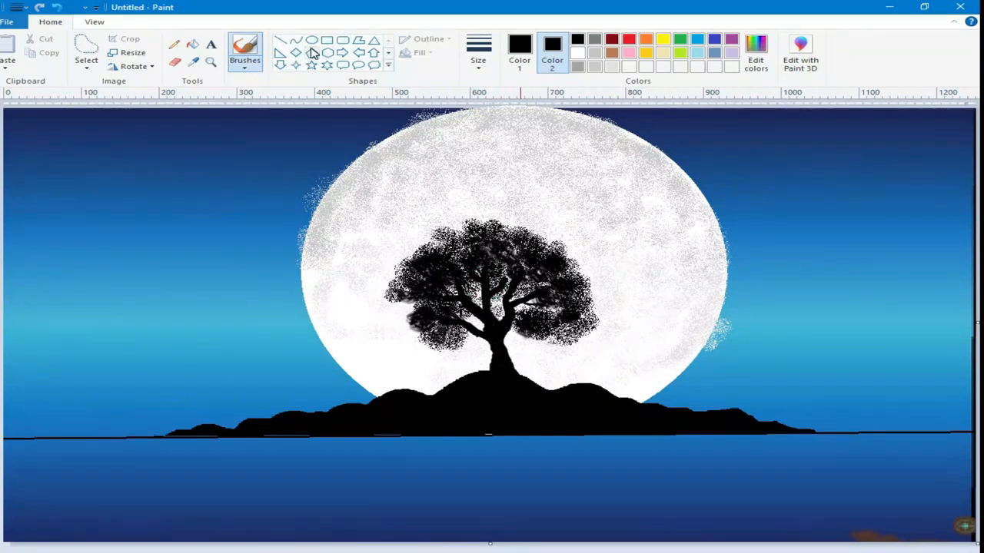
Draw a small five-point star in the upper-left sky, set both colours to white and adjust its outline option.
left_click(311, 67)
left_click_drag(94, 158, 111, 174)
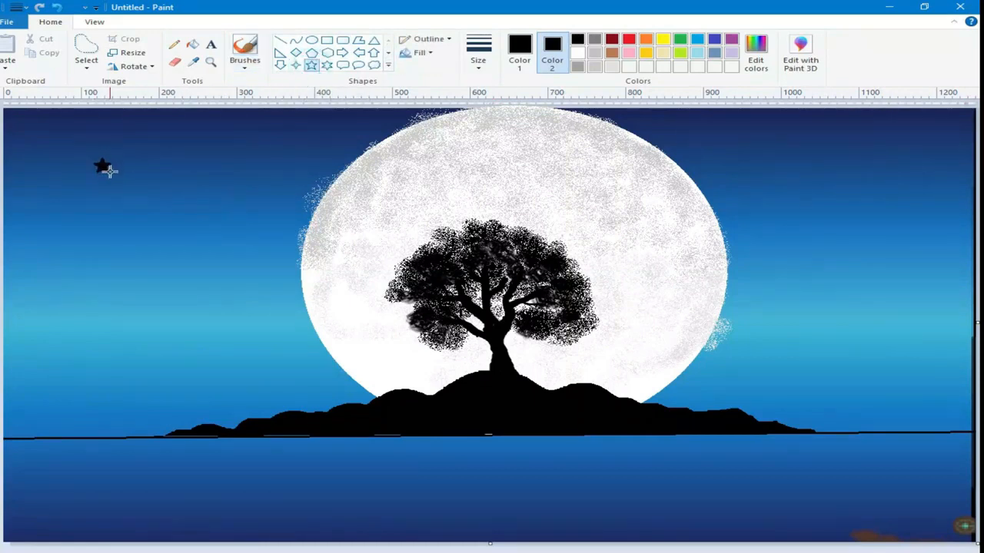
left_click(577, 53)
left_click(519, 54)
left_click(578, 53)
left_click(429, 39)
left_click(454, 56)
Scatter fifteen more white five-point stars of varying small sizes across the sky on both sides of the moon.
left_click_drag(785, 148, 803, 162)
left_click_drag(907, 176, 927, 193)
left_click_drag(172, 208, 195, 226)
left_click_drag(44, 289, 65, 310)
left_click_drag(304, 142, 317, 155)
left_click_drag(717, 136, 721, 139)
left_click_drag(896, 299, 909, 309)
left_click_drag(787, 235, 797, 243)
left_click_drag(881, 131, 894, 143)
left_click_drag(190, 357, 205, 370)
left_click_drag(58, 387, 66, 394)
left_click_drag(818, 376, 831, 388)
left_click_drag(859, 246, 867, 255)
left_click_drag(177, 135, 186, 144)
left_click_drag(48, 115, 57, 126)
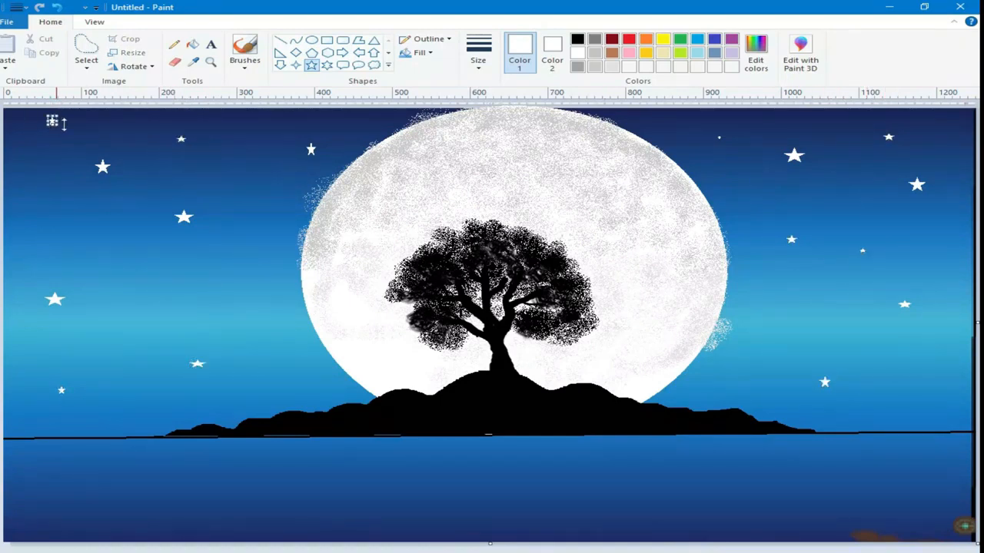
Dot tiny white stars over the sky left of the moon with the Pencil at the second size.
left_click(174, 44)
left_click(481, 63)
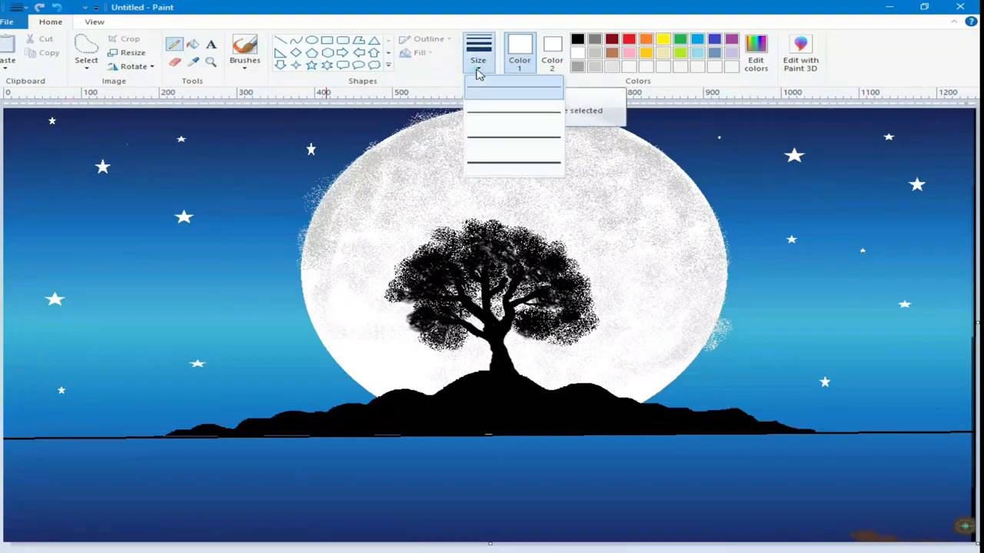
left_click(508, 116)
left_click(260, 131)
left_click(294, 132)
left_click(329, 133)
left_click(266, 219)
left_click(213, 228)
left_click(222, 259)
left_click(170, 274)
left_click(126, 267)
left_click(36, 219)
left_click(30, 164)
left_click(64, 186)
left_click(93, 206)
left_click(127, 205)
left_click(55, 276)
left_click(106, 321)
left_click(25, 248)
left_click(46, 325)
left_click(40, 355)
left_click(29, 387)
left_click(137, 413)
left_click(137, 359)
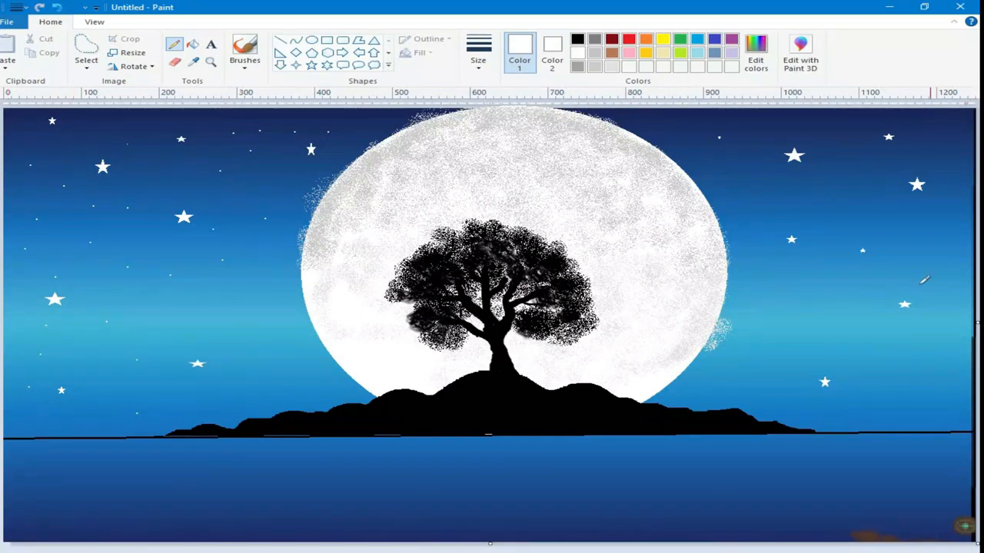
Dot tiny white stars over the sky right of the moon, plus one left of the moon above the hills.
left_click(827, 192)
left_click(843, 130)
left_click(763, 136)
left_click(680, 134)
left_click(758, 181)
left_click(816, 320)
left_click(809, 287)
left_click(843, 291)
left_click(927, 265)
left_click(905, 218)
left_click(956, 207)
left_click(960, 161)
left_click(939, 132)
left_click(914, 159)
left_click(879, 162)
left_click(859, 177)
left_click(880, 361)
left_click(933, 390)
left_click(775, 404)
left_click(879, 419)
left_click(288, 378)
Pick the blue of the water below the hills and mix a lighter shade of it as a custom colour.
left_click(192, 62)
left_click(575, 474)
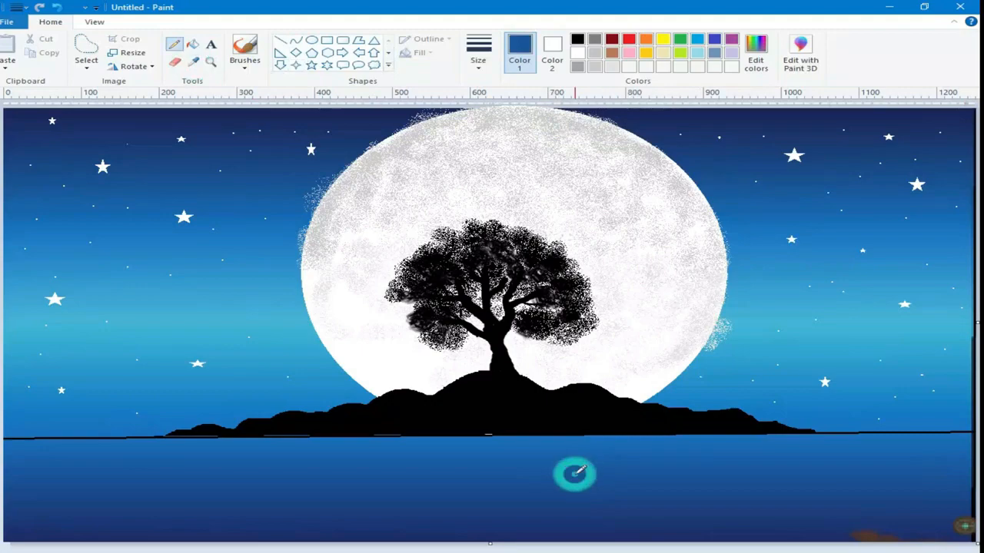
left_click(756, 55)
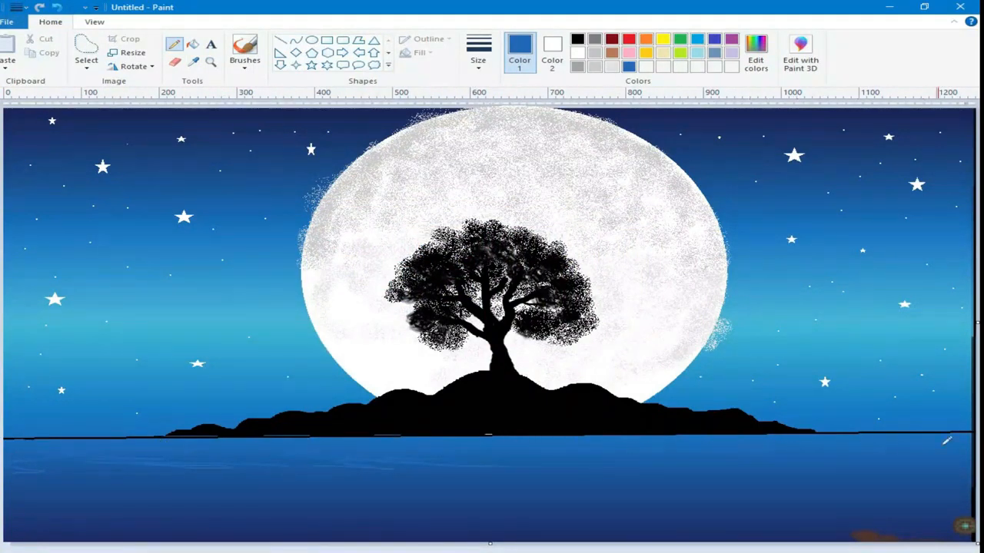
Draw many thin horizontal ripple lines in the lighter blue across the whole water area with the Pencil.
mouse_move(600, 463)
left_mouse_down()
mouse_move(756, 475)
mouse_move(801, 460)
mouse_move(706, 467)
mouse_move(788, 461)
mouse_move(807, 475)
mouse_move(577, 496)
mouse_move(626, 511)
mouse_move(746, 513)
mouse_move(772, 533)
mouse_move(871, 509)
mouse_move(136, 513)
mouse_move(188, 497)
mouse_move(142, 485)
mouse_move(228, 469)
mouse_move(70, 482)
left_mouse_up()
mouse_move(446, 484)
left_mouse_down()
mouse_move(415, 461)
mouse_move(533, 494)
mouse_move(648, 490)
mouse_move(538, 480)
left_mouse_up()
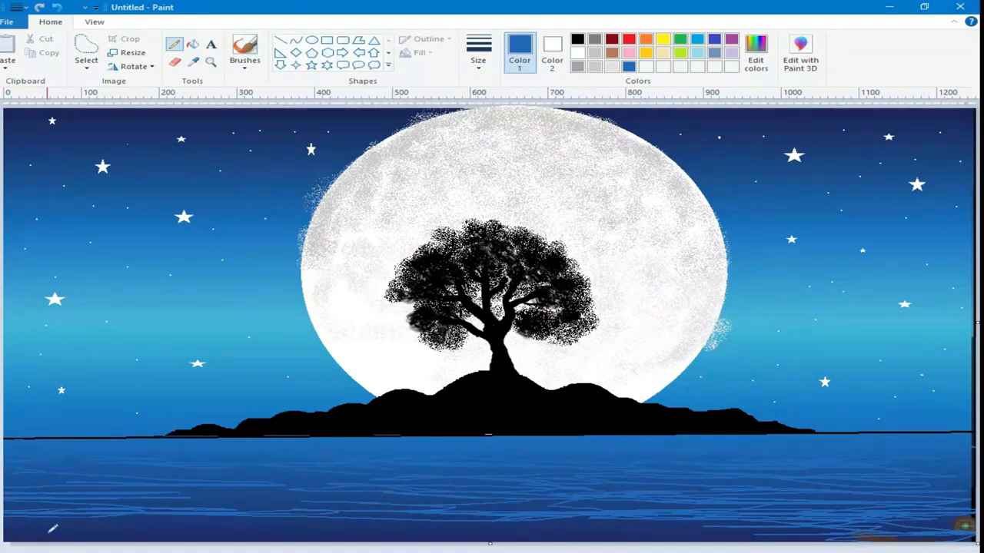
mouse_move(59, 529)
left_mouse_down()
mouse_move(86, 518)
mouse_move(119, 539)
mouse_move(295, 536)
mouse_move(96, 517)
mouse_move(403, 550)
mouse_move(258, 510)
mouse_move(74, 491)
mouse_move(102, 518)
mouse_move(334, 508)
mouse_move(177, 490)
mouse_move(325, 479)
mouse_move(104, 468)
mouse_move(136, 513)
mouse_move(317, 518)
mouse_move(332, 506)
mouse_move(371, 531)
mouse_move(501, 524)
mouse_move(858, 537)
mouse_move(430, 522)
mouse_move(351, 537)
mouse_move(226, 536)
mouse_move(488, 522)
mouse_move(825, 538)
left_mouse_up()
mouse_move(503, 476)
left_mouse_down()
mouse_move(570, 489)
mouse_move(559, 504)
mouse_move(776, 512)
mouse_move(945, 538)
mouse_move(893, 519)
mouse_move(463, 487)
mouse_move(246, 487)
mouse_move(125, 510)
mouse_move(29, 489)
mouse_move(149, 520)
mouse_move(365, 463)
left_mouse_up()
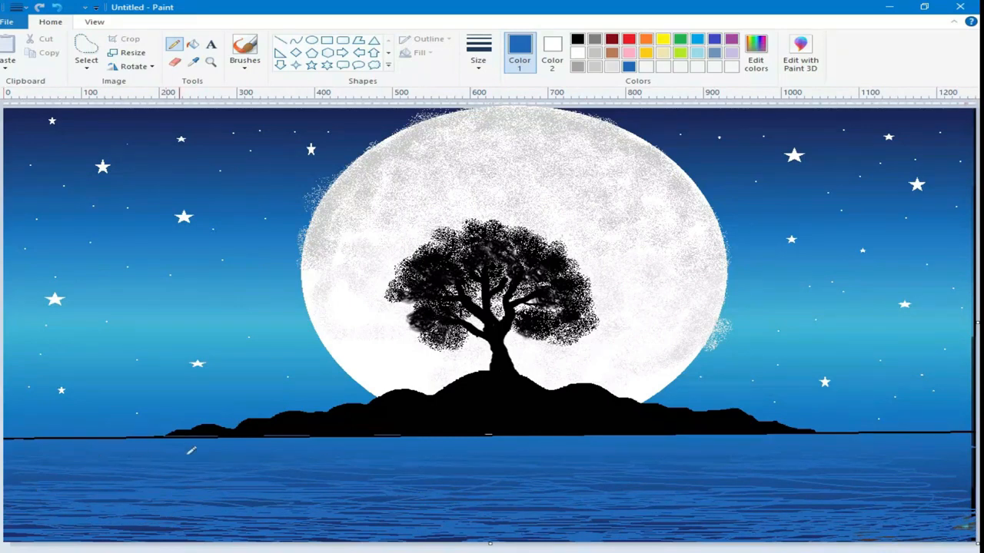
mouse_move(903, 466)
left_mouse_down()
mouse_move(863, 479)
mouse_move(864, 439)
mouse_move(777, 528)
mouse_move(720, 508)
left_mouse_up()
left_click(880, 552)
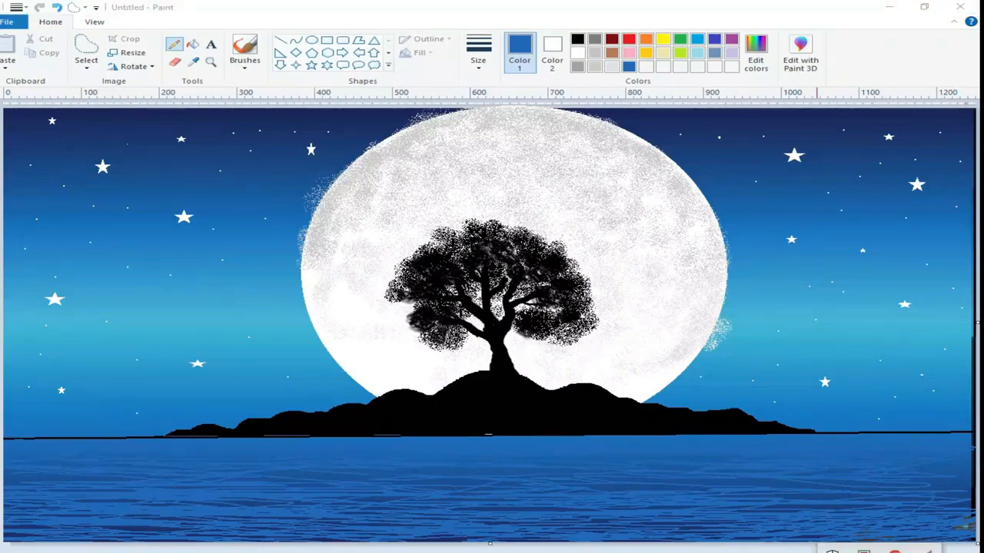